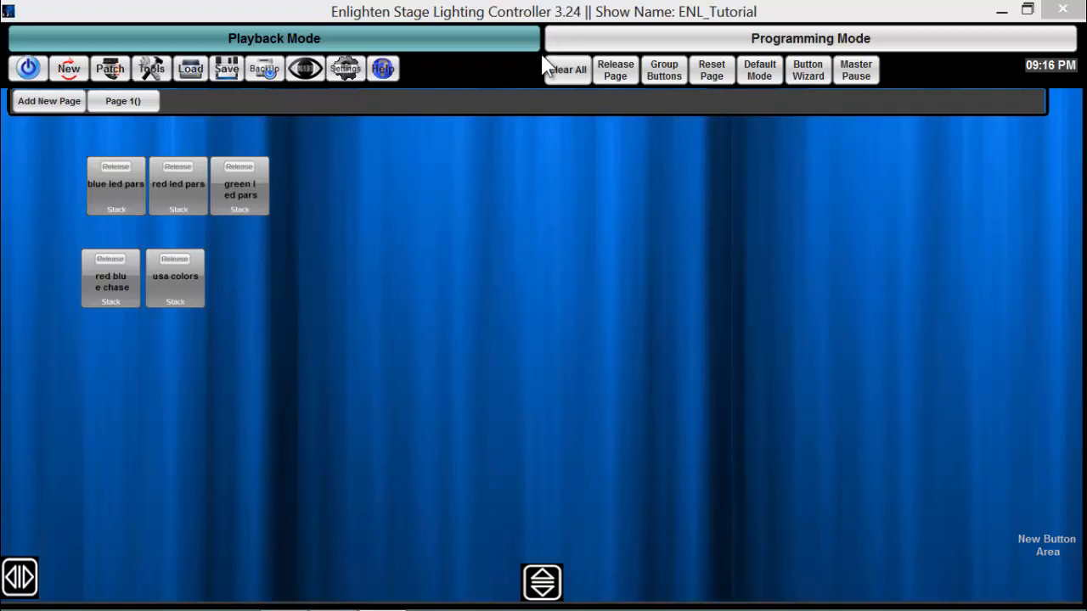
- In Programming Mode, clear all fixtures, select both Intimidators and initialize them with their faders displayed
left_click(584, 36)
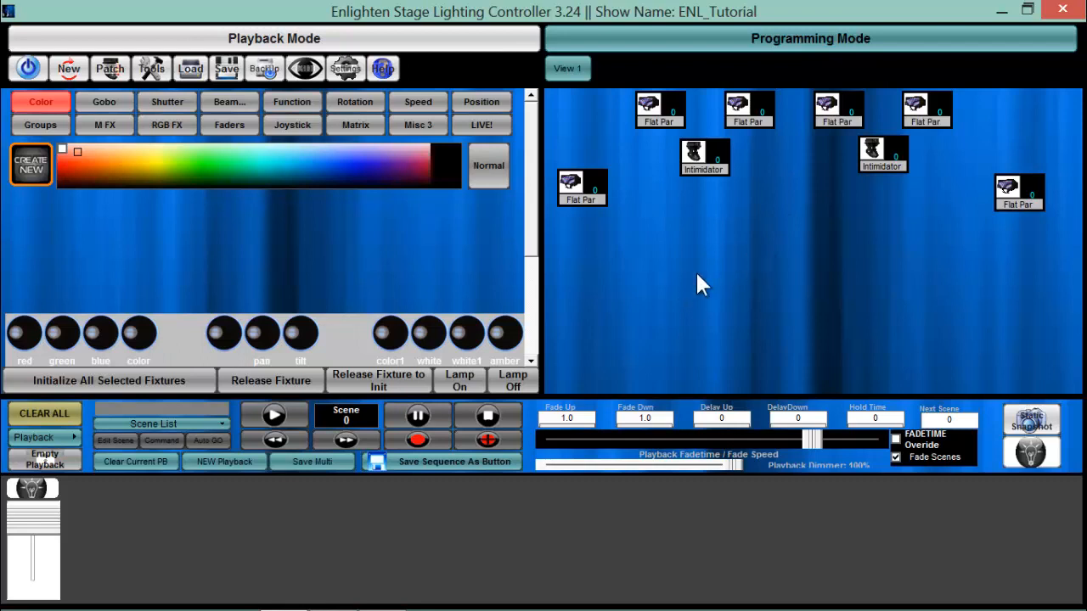
left_click(57, 418)
left_click(708, 166)
left_click(884, 156)
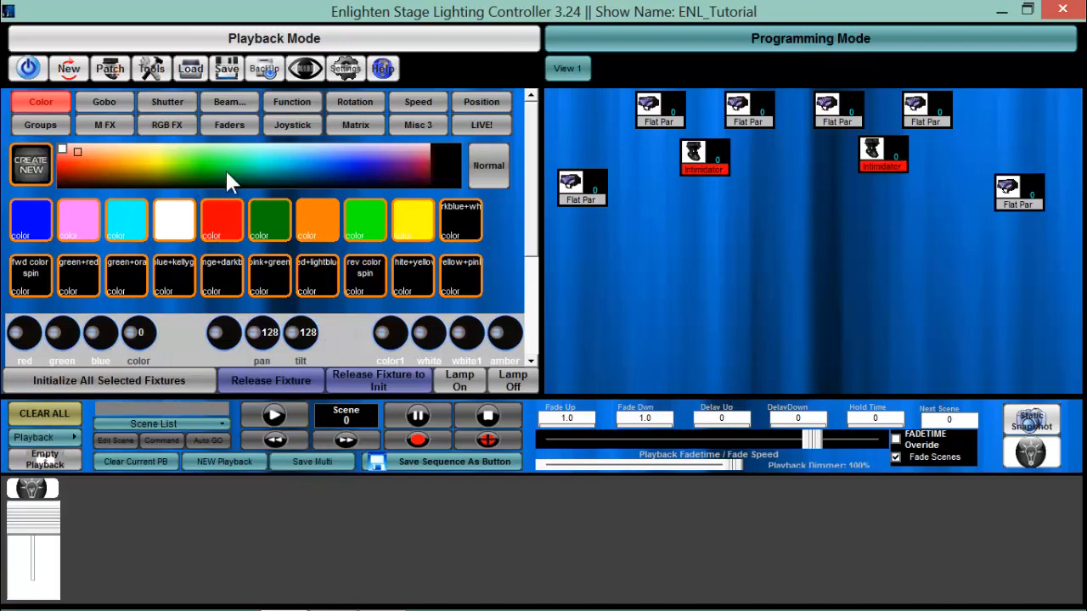
left_click(229, 125)
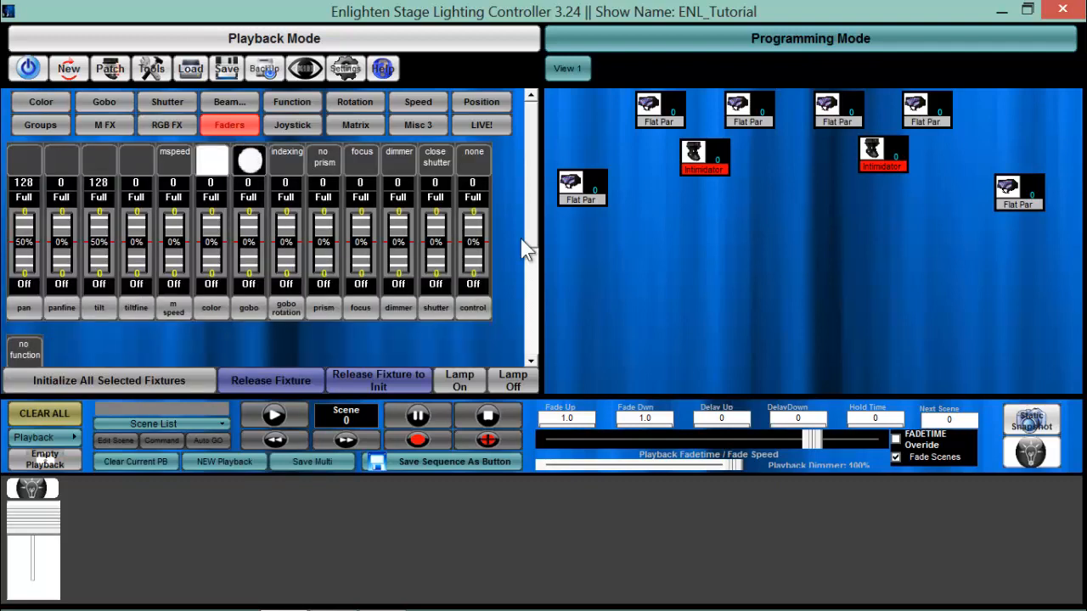
left_click(192, 382)
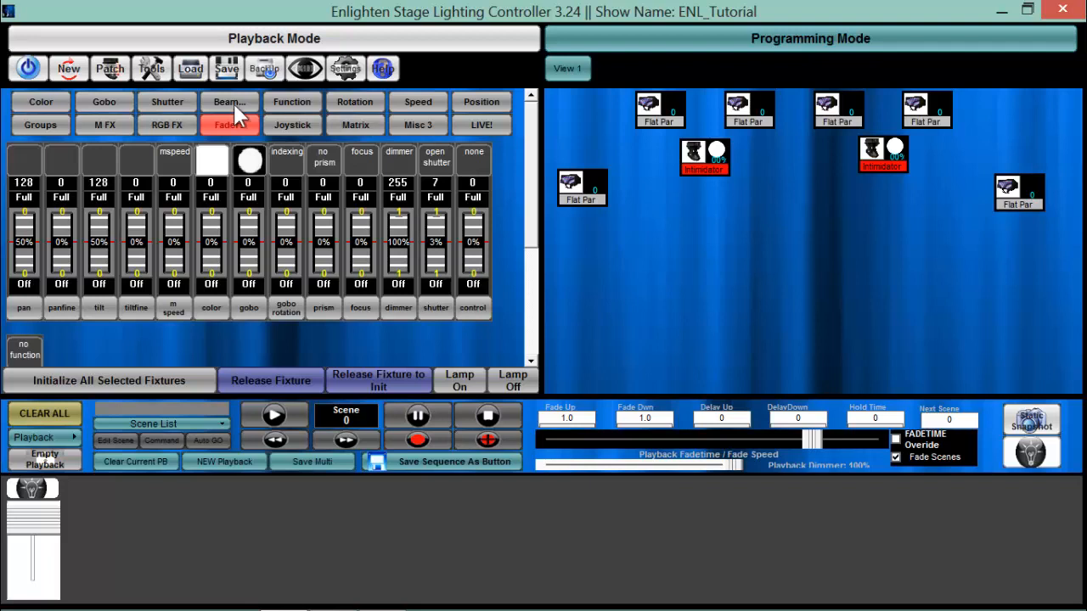
- Review the color, gobo, shutter and beam presets available for the selected Intimidators
left_click(53, 103)
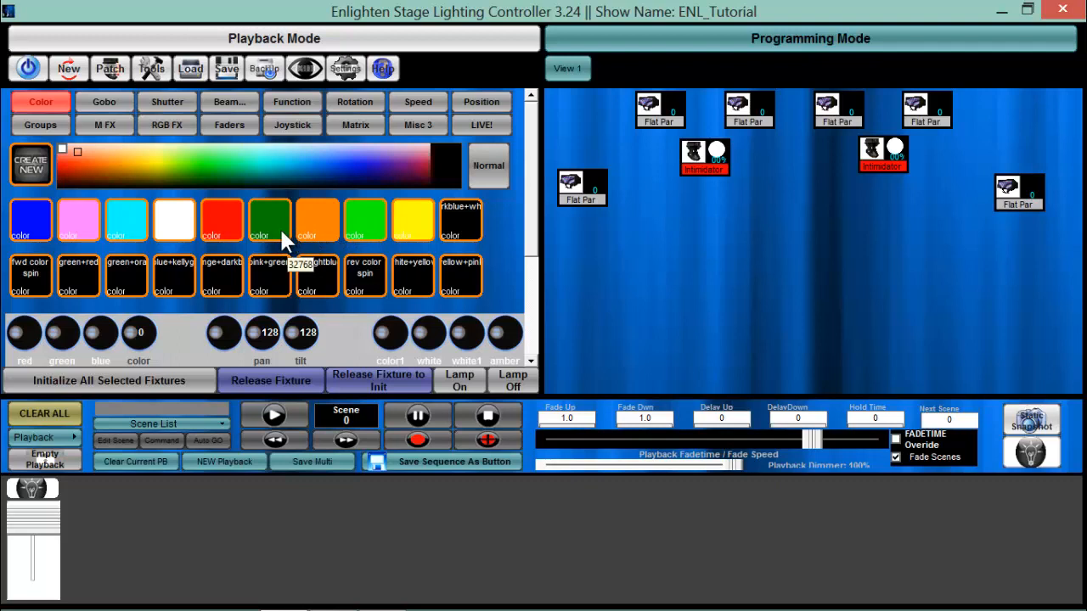
left_click(109, 101)
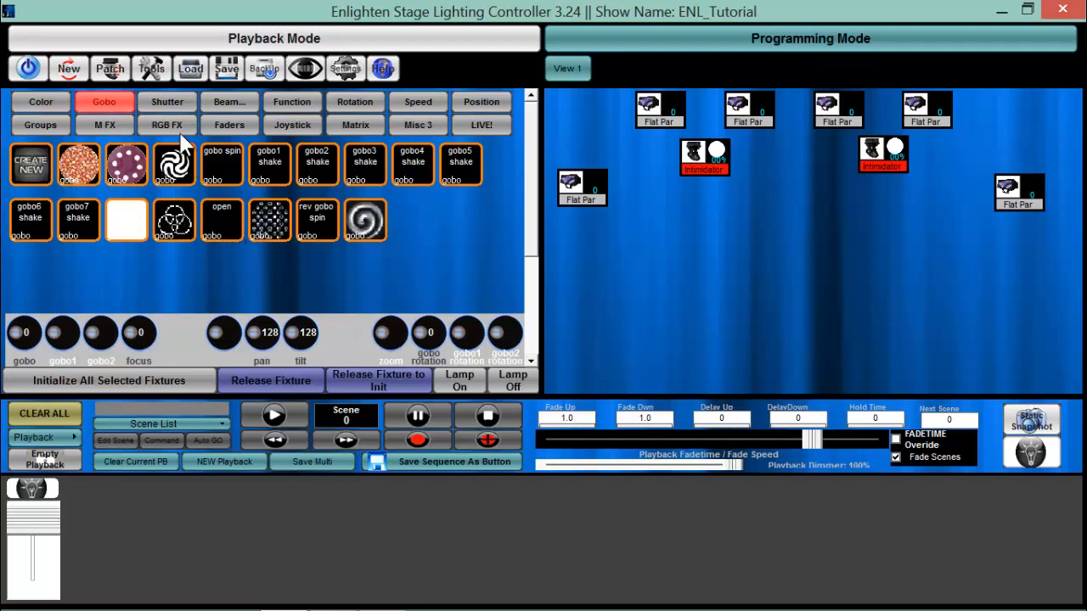
left_click(174, 102)
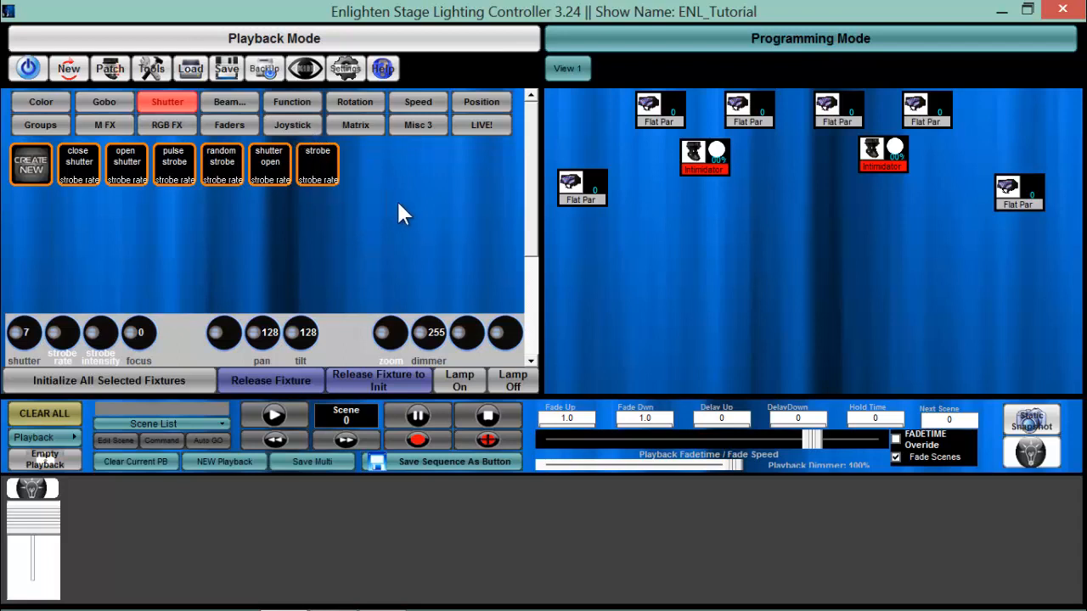
left_click(238, 100)
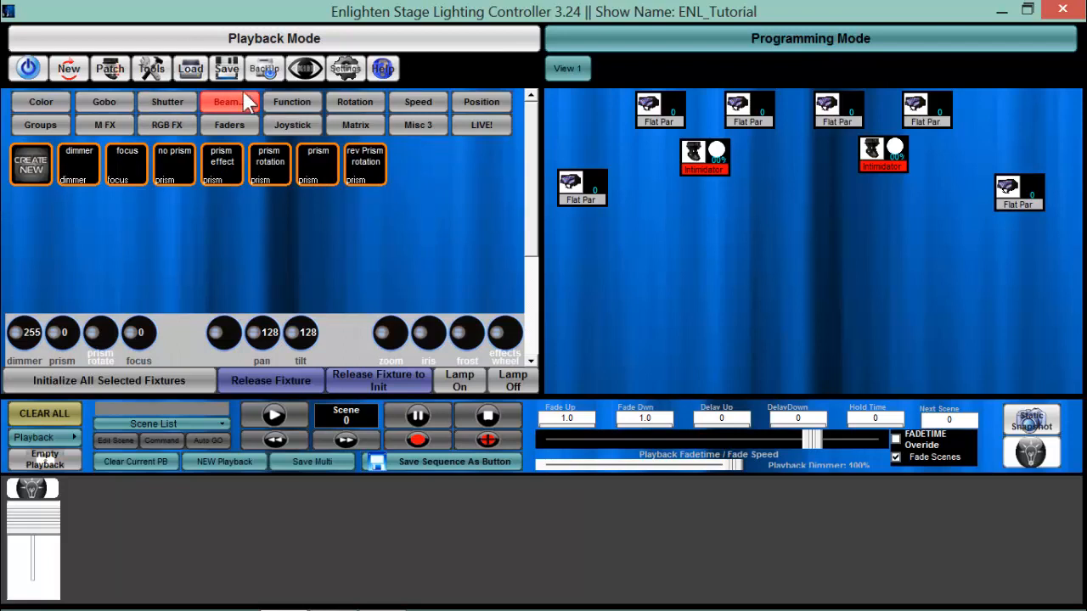
- Bring up the joystick controls and nudge the Intimidators' beam position vertically, then sideways in both directions
left_click(291, 136)
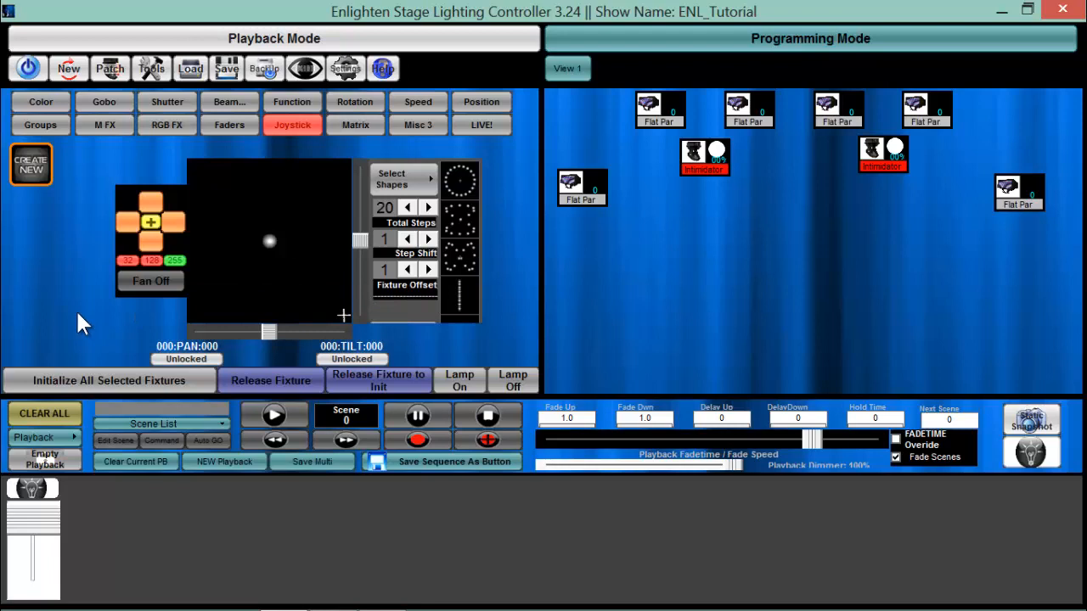
left_click(143, 196)
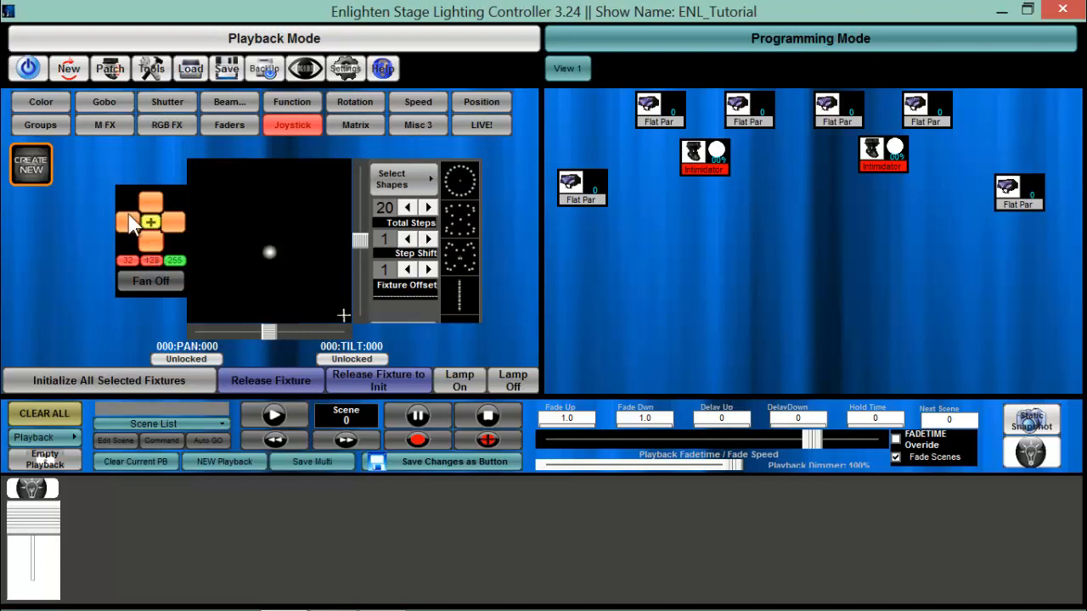
left_click(129, 222)
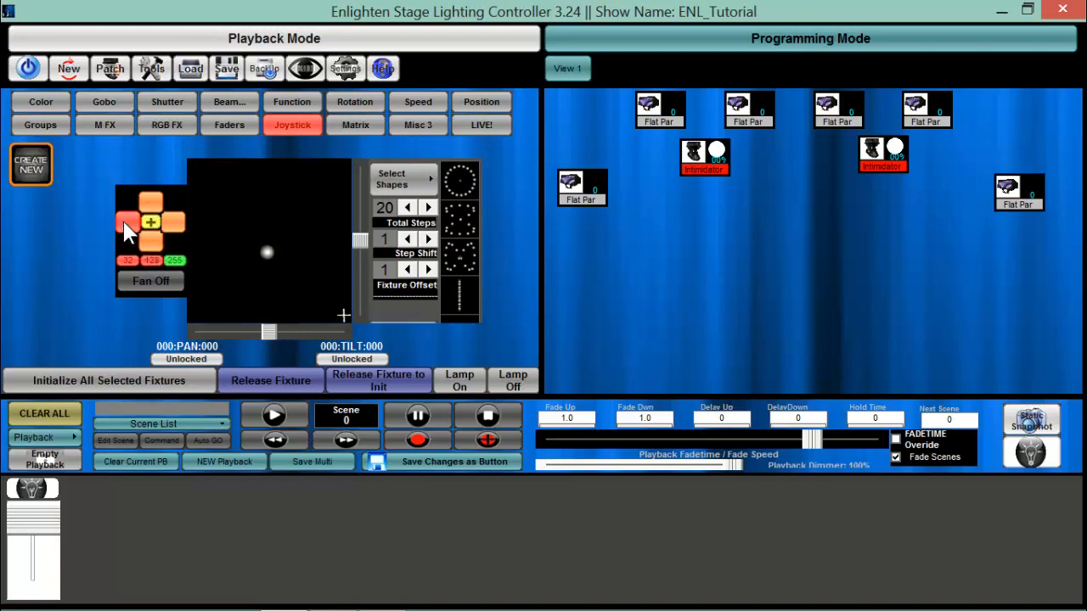
left_click(179, 222)
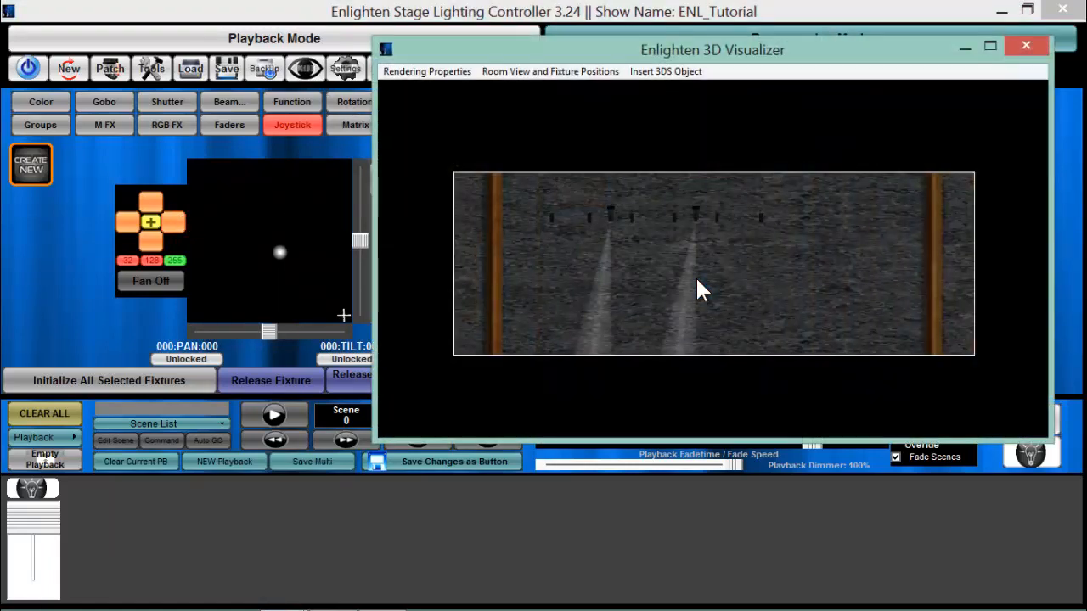
- Try out different pan and tilt positions for the Intimidators with the 3D Visualizer placed beside the joystick
left_click_drag(402, 49, 449, 43)
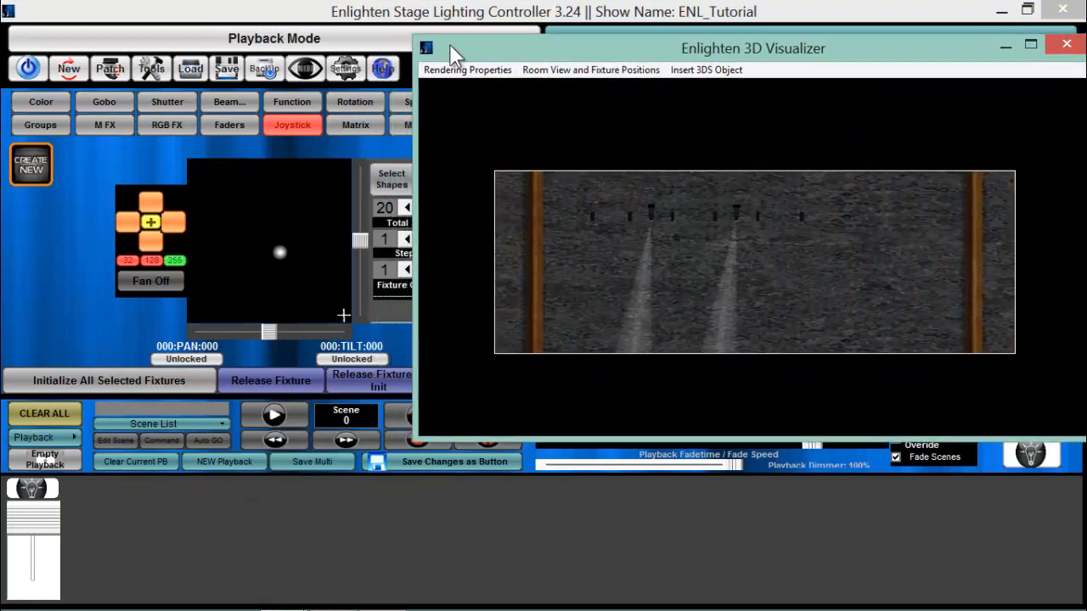
left_click(128, 223)
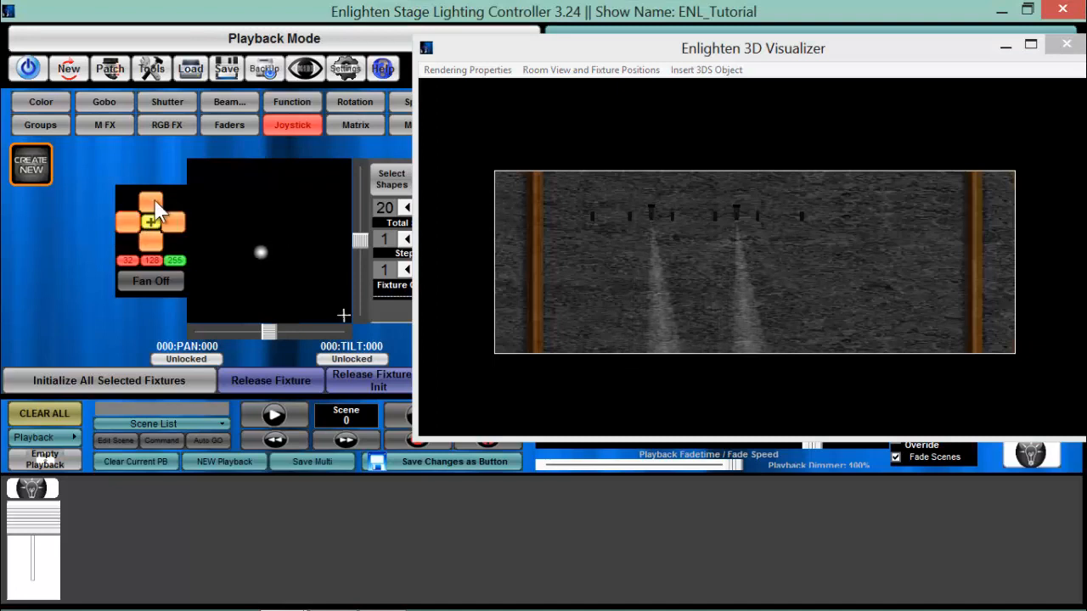
left_click(156, 209)
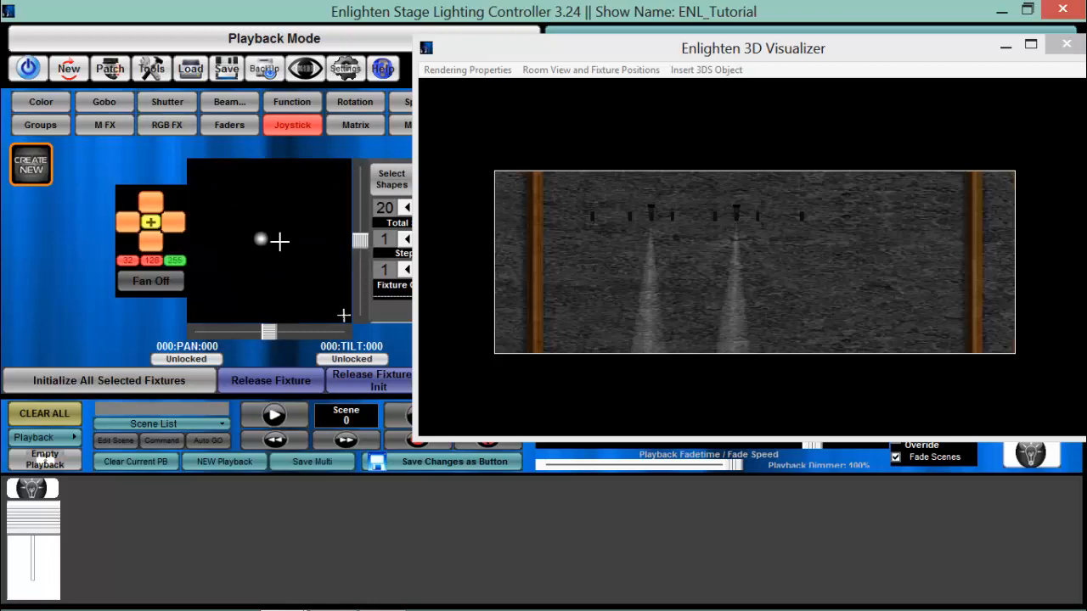
left_click(225, 197)
left_click_drag(325, 191, 269, 245)
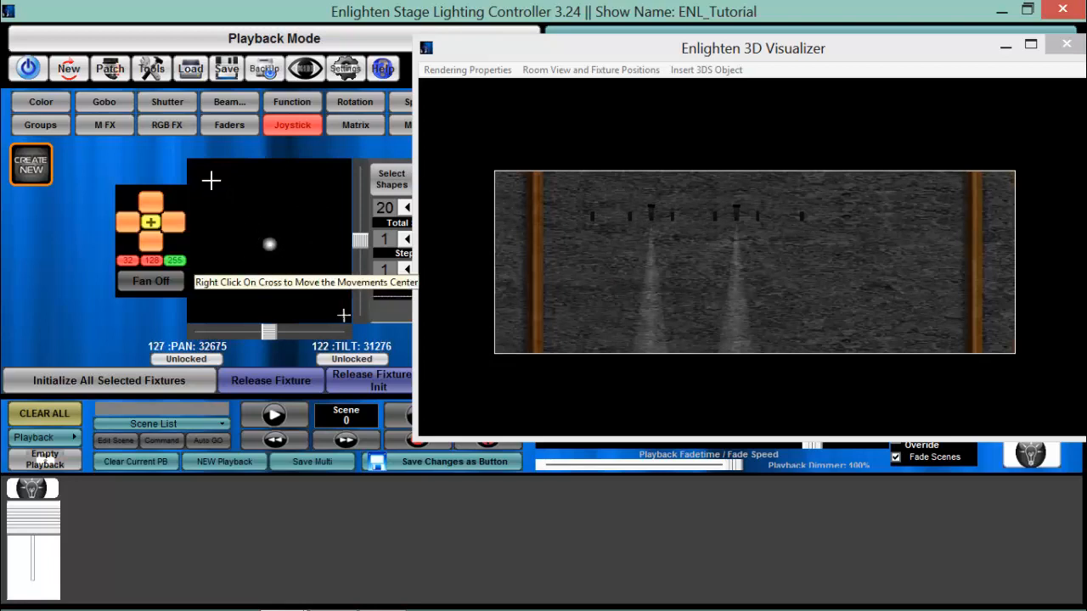
- Record two scenes with the Intimidators aimed at pan 236, tilt 232 and at pan 37, tilt 45
left_click(206, 179)
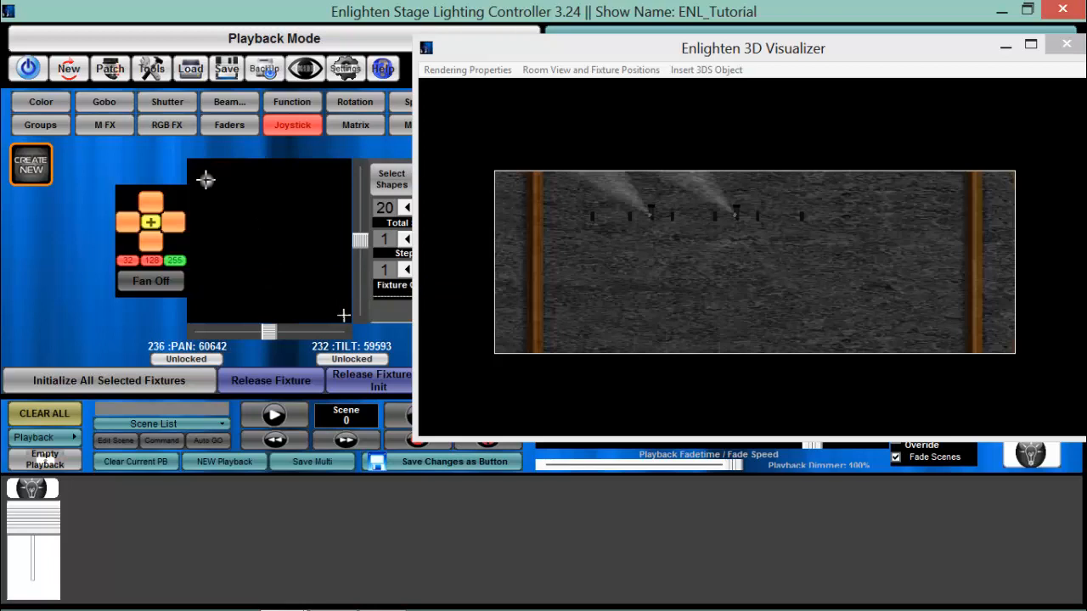
left_click_drag(530, 45, 605, 38)
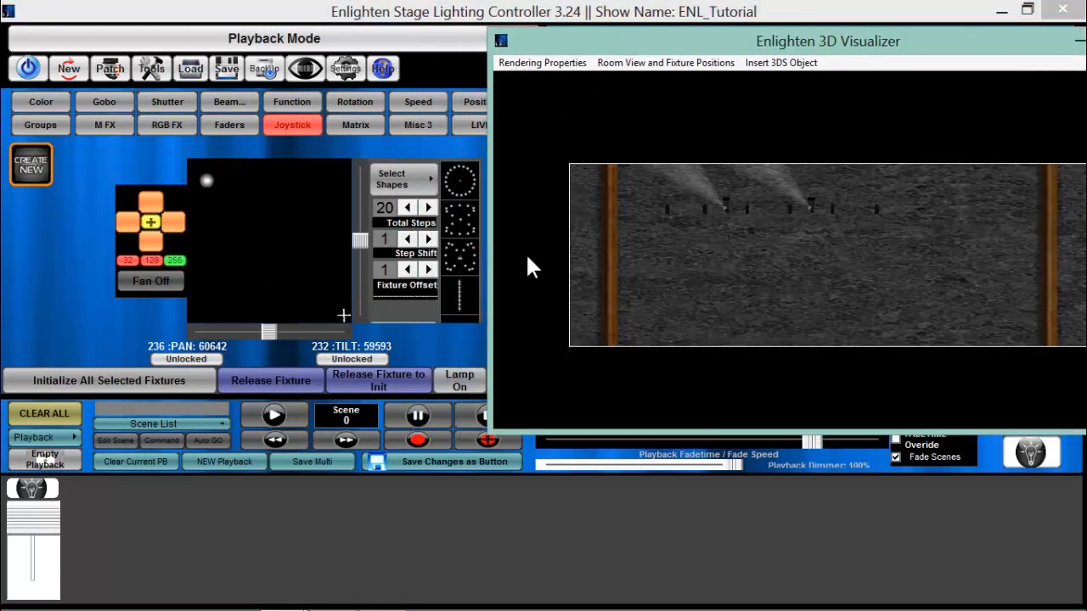
left_click(481, 440)
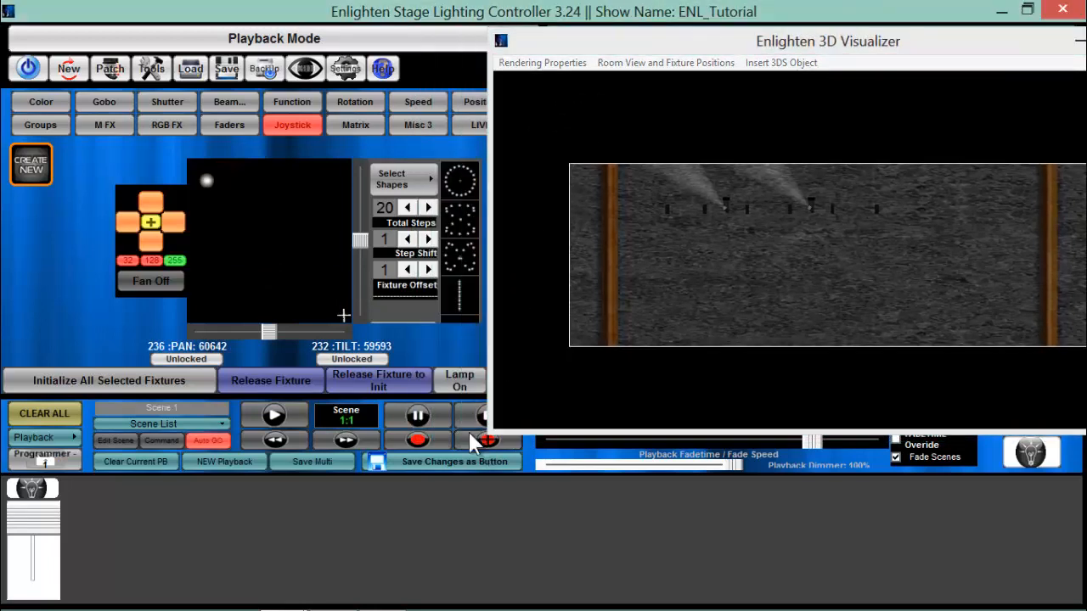
left_click(321, 290)
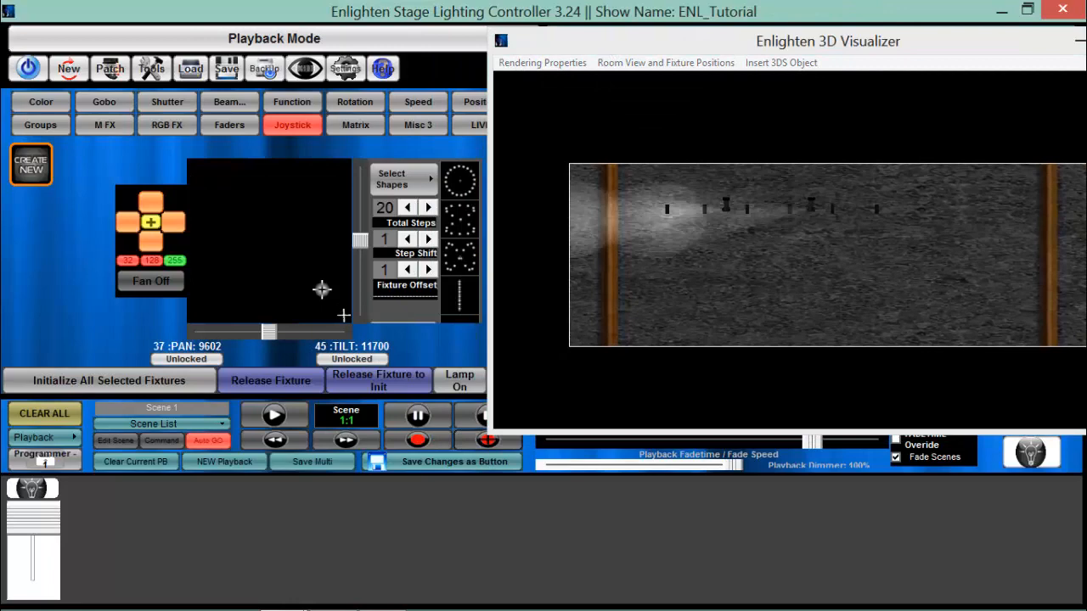
left_click(483, 439)
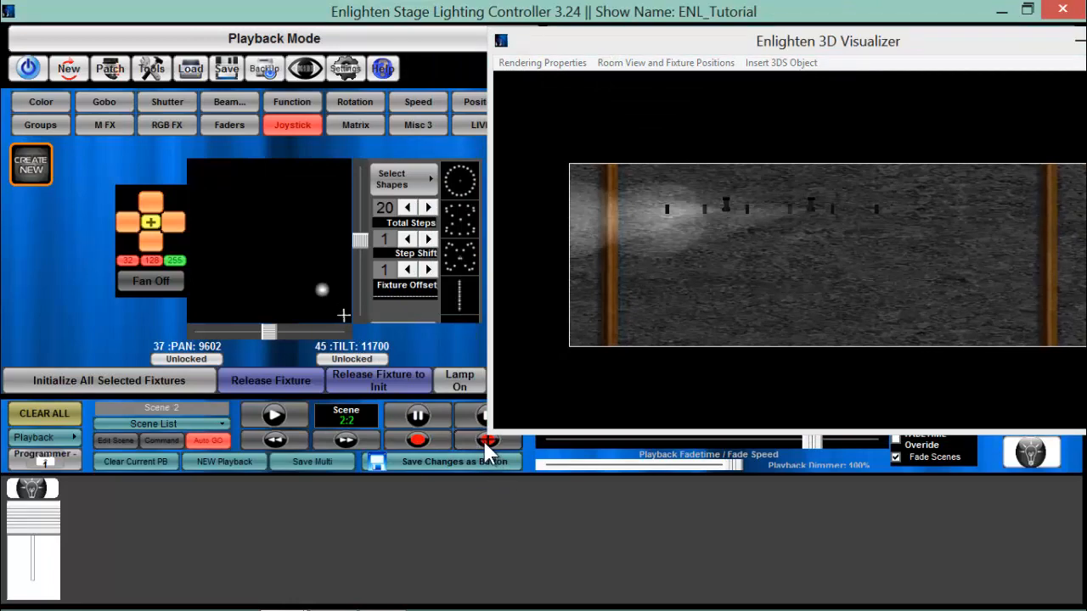
- Add a third scene aimed at pan 238, tilt 44 and a fourth at pan 14, tilt 232
left_click(200, 291)
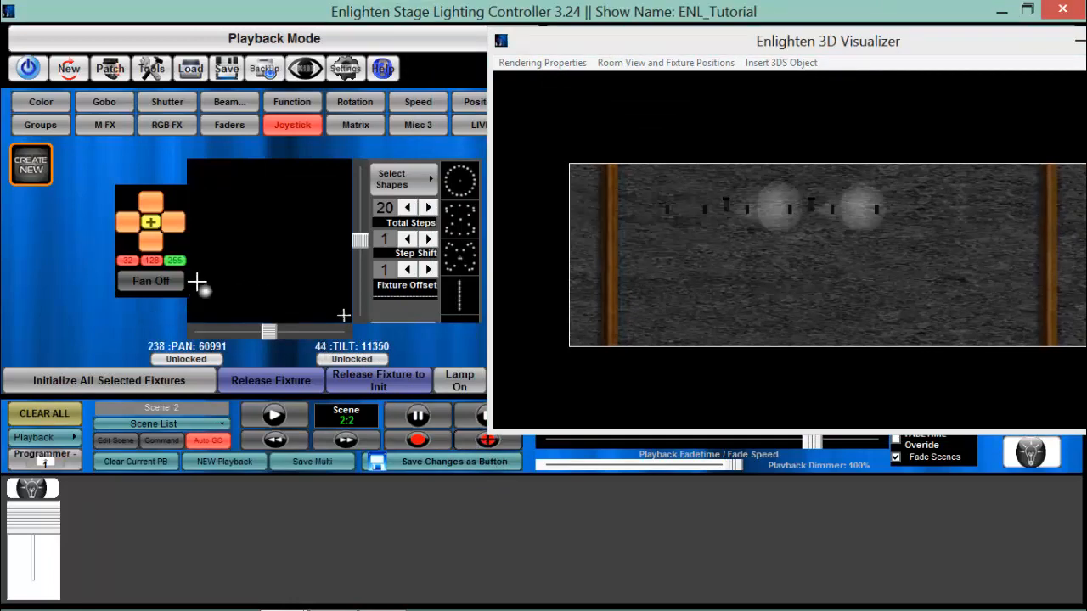
left_click(481, 440)
left_click(335, 179)
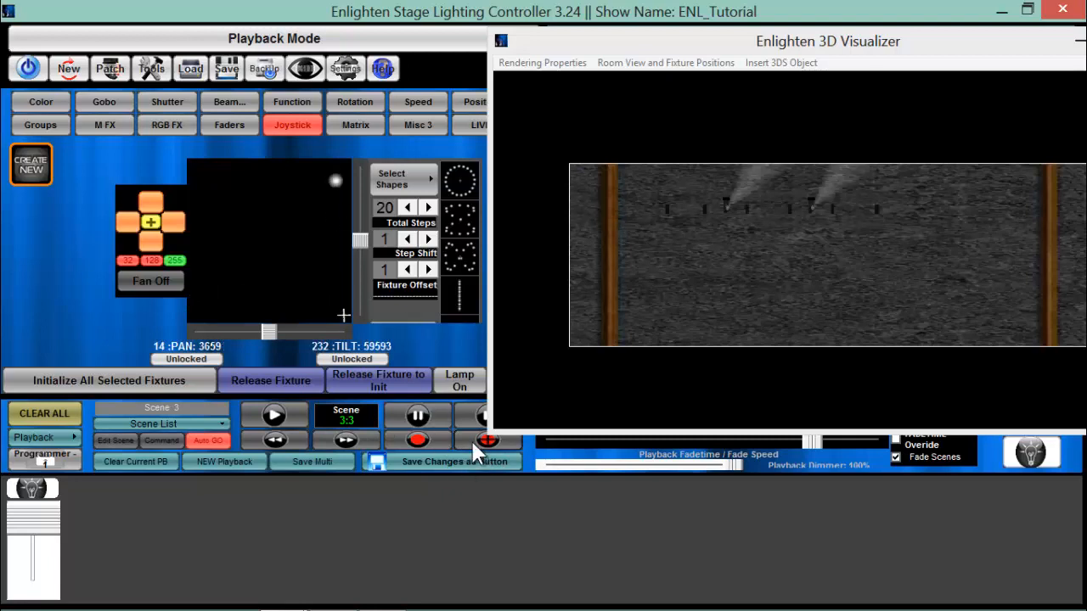
left_click(472, 440)
- Play the four-scene movement sequence and compare it with Fade Scenes off and on
left_click(286, 415)
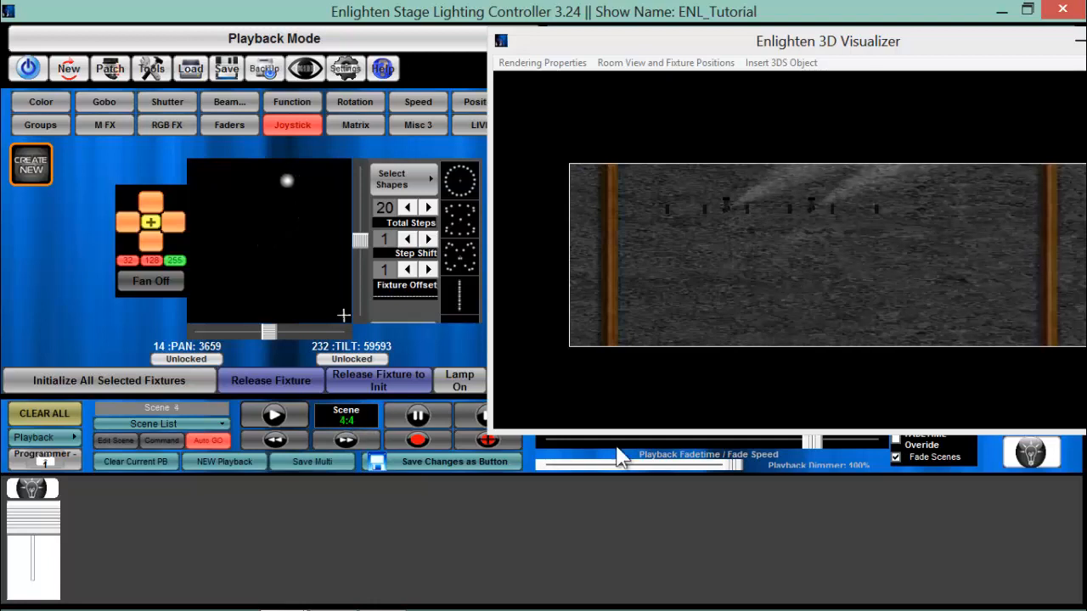
left_click(895, 458)
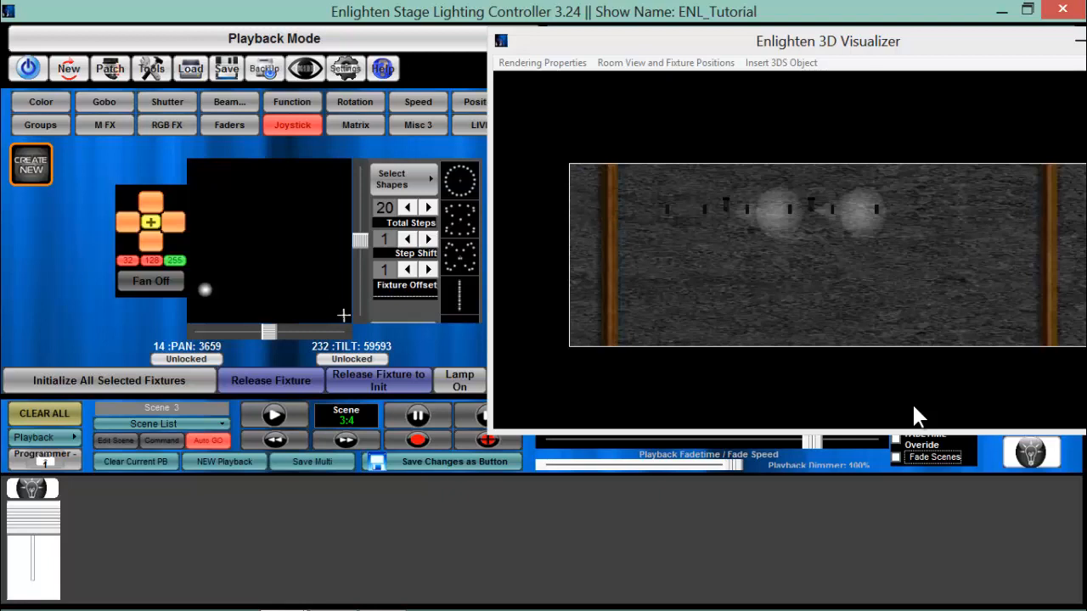
left_click(896, 457)
- Enable the fade time override and set the playback fade time to 1.15
mouse_move(822, 439)
left_mouse_down()
mouse_move(627, 455)
mouse_move(878, 451)
mouse_move(816, 446)
left_mouse_up()
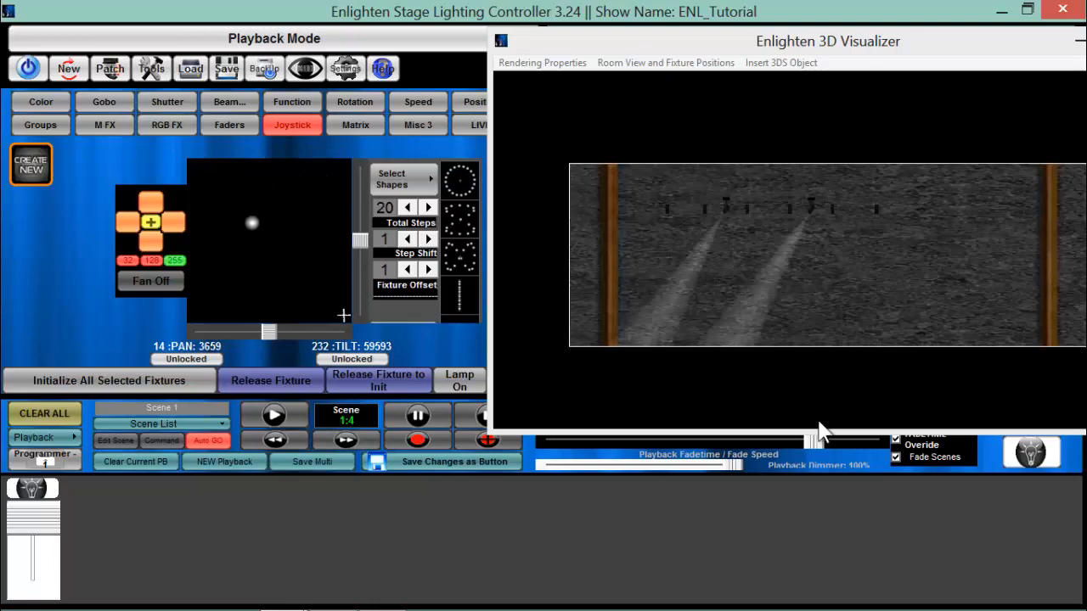
left_click_drag(811, 439, 786, 442)
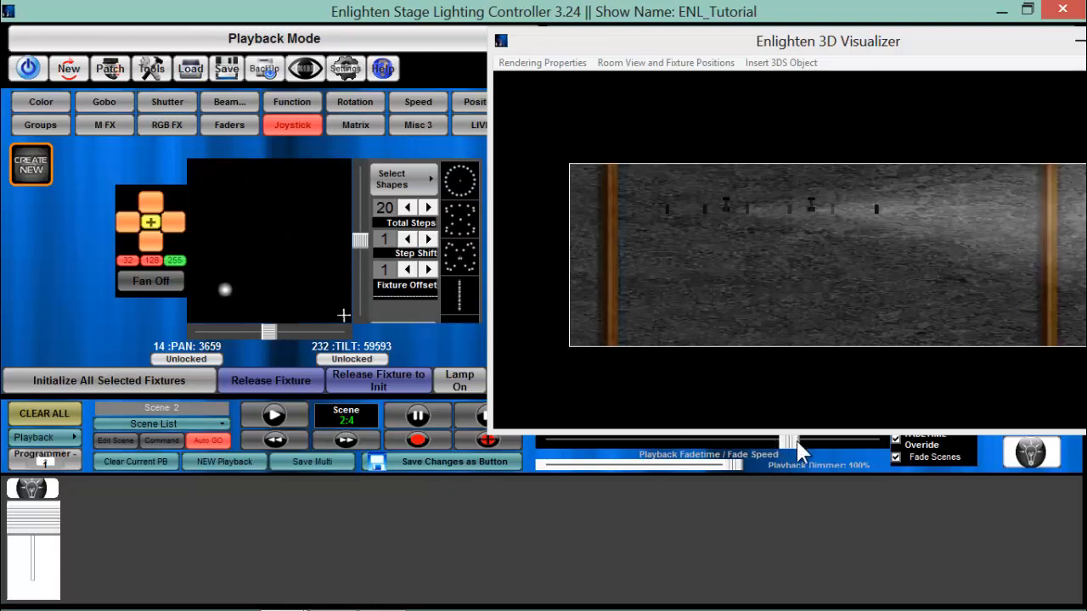
left_click_drag(785, 441, 752, 442)
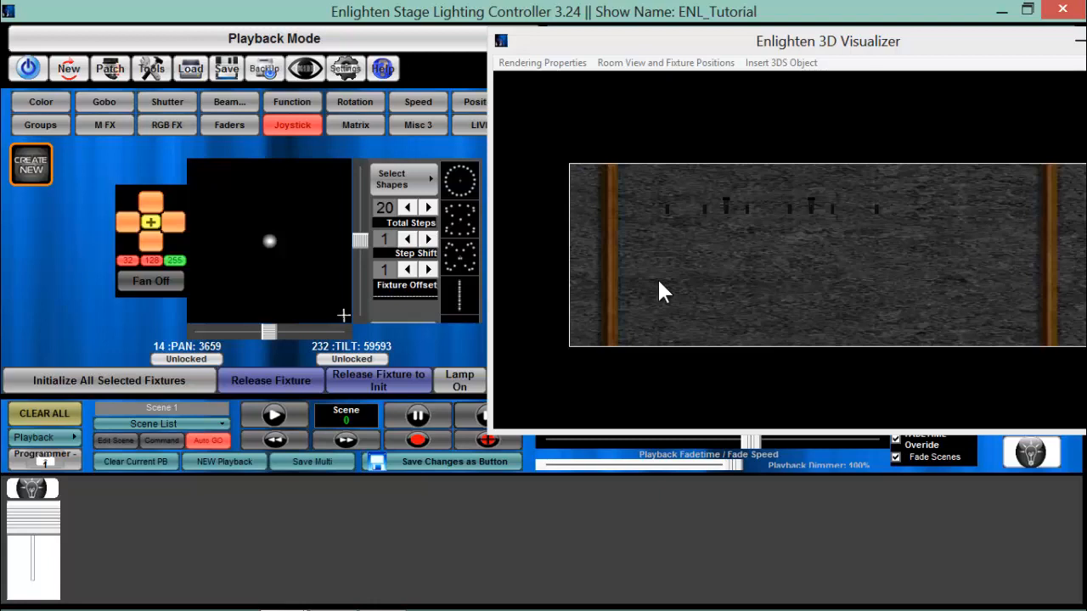
- Reinitialize the selected Intimidators and show the M FX movement effects with the 3D Visualizer minimized
left_click(167, 383)
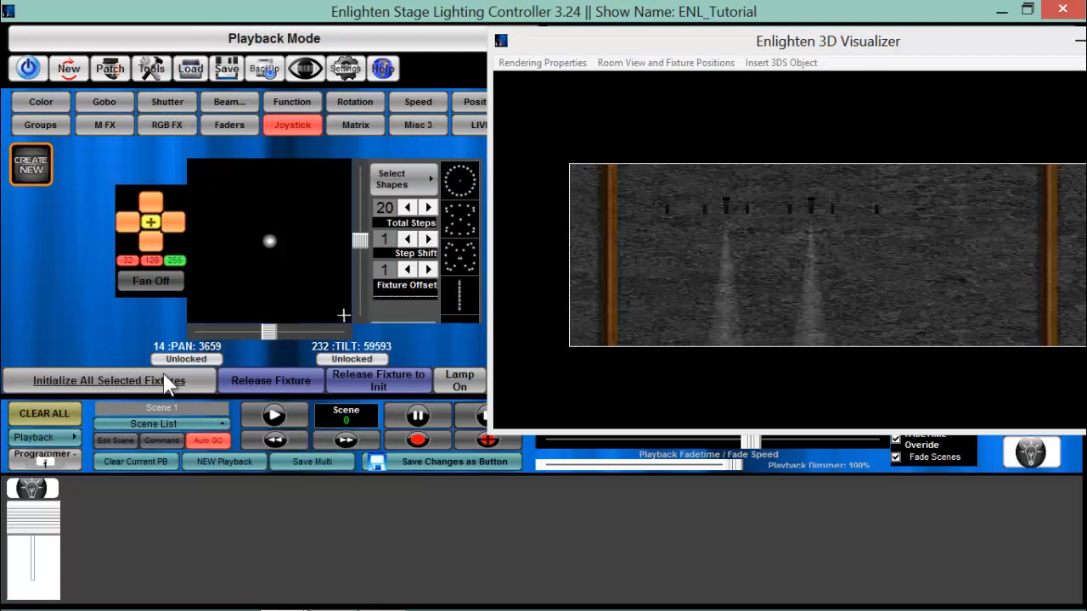
left_click(105, 126)
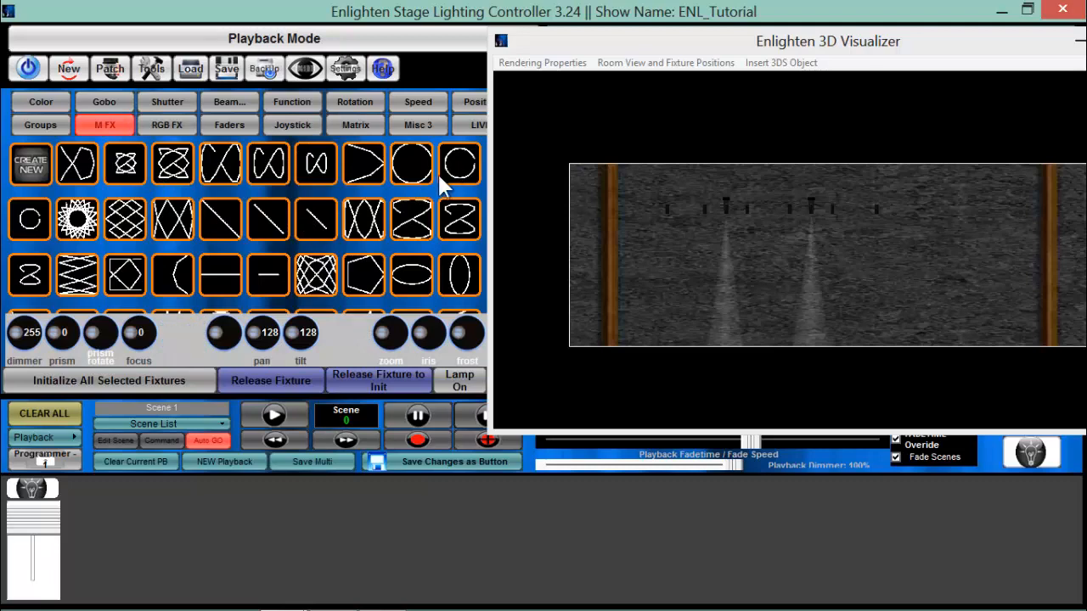
left_click_drag(1064, 50, 980, 46)
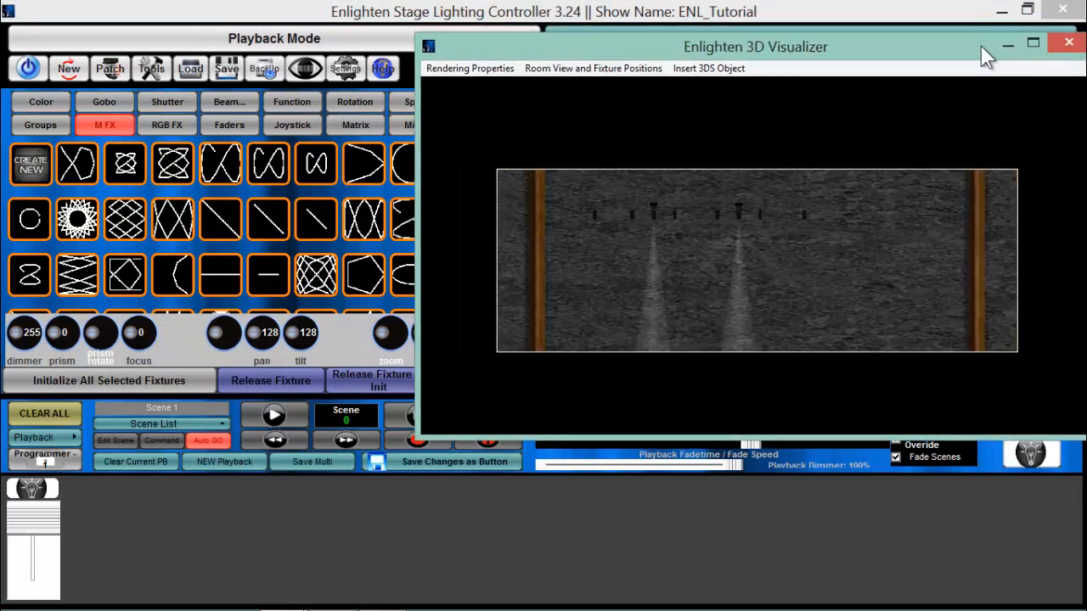
left_click(1003, 43)
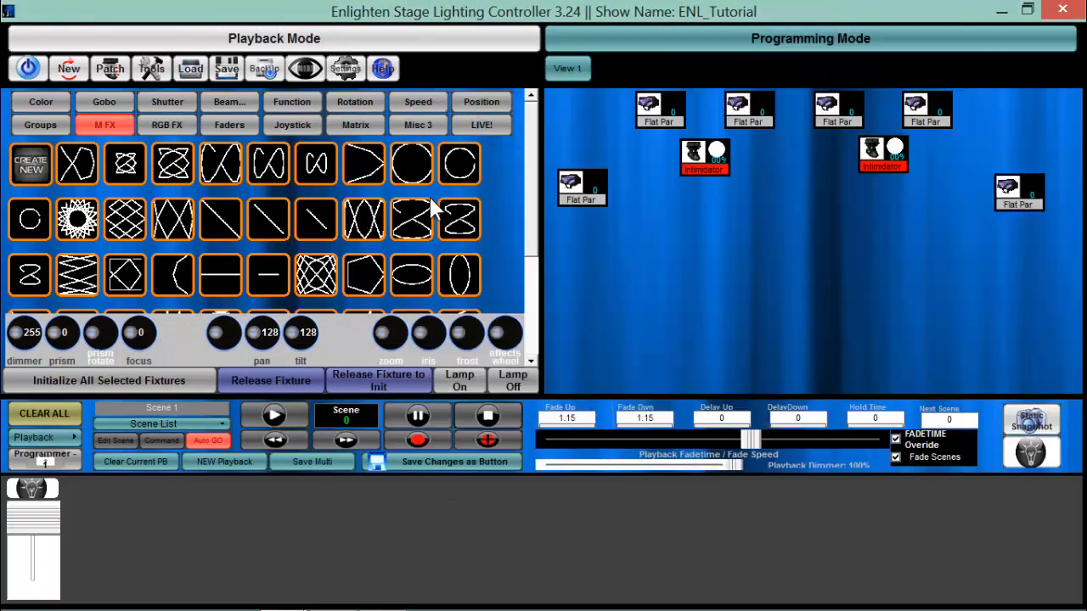
left_click_drag(532, 162, 537, 138)
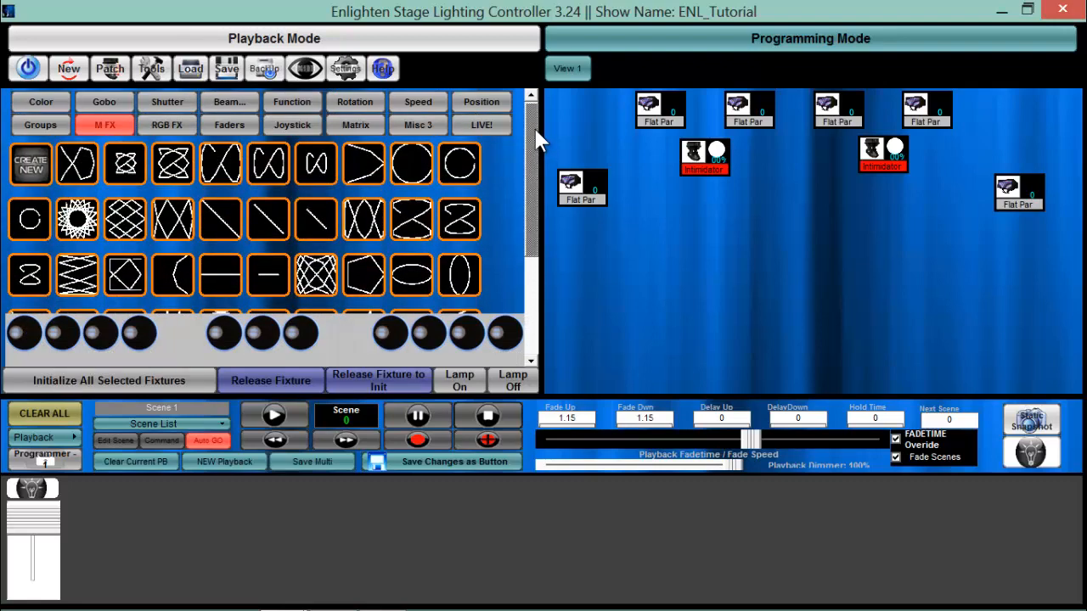
- Bring the minimized 3D Visualizer window back into view over the movement effects
mouse_move(343, 598)
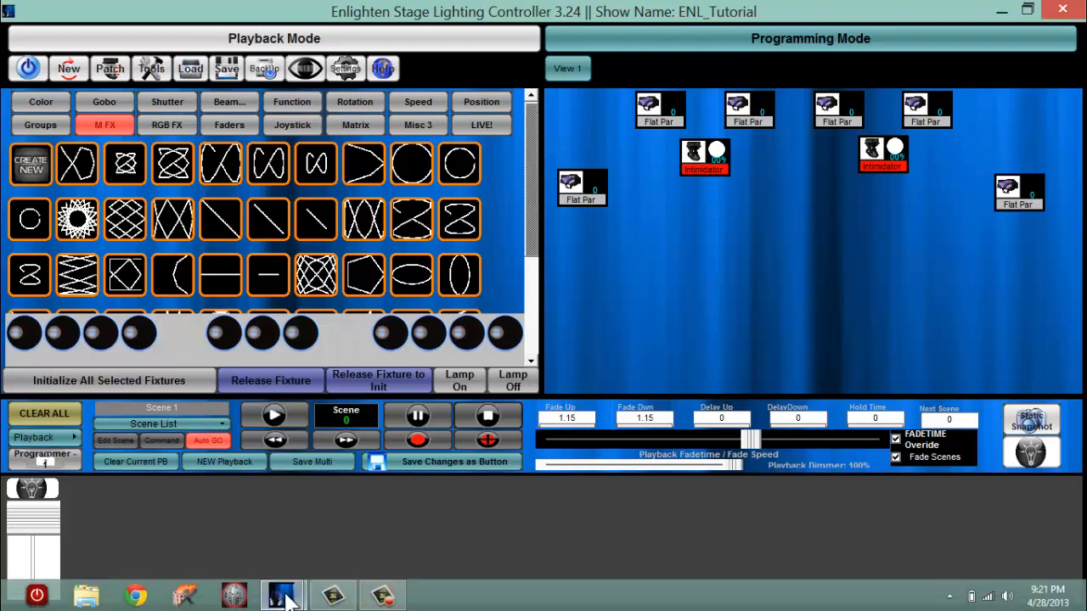
mouse_move(285, 597)
left_click(342, 511)
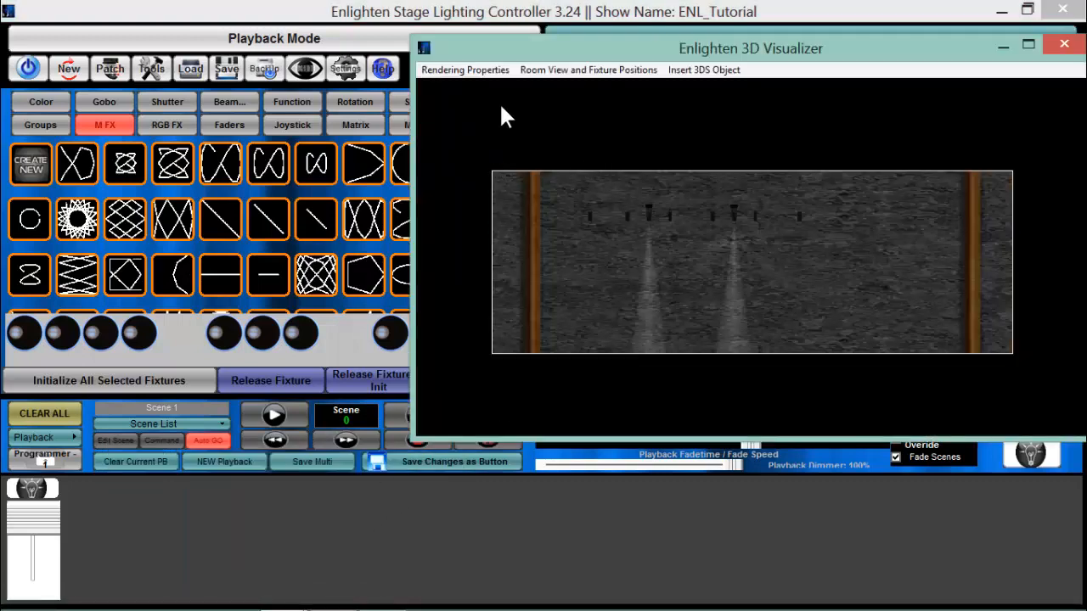
left_click_drag(516, 54, 635, 44)
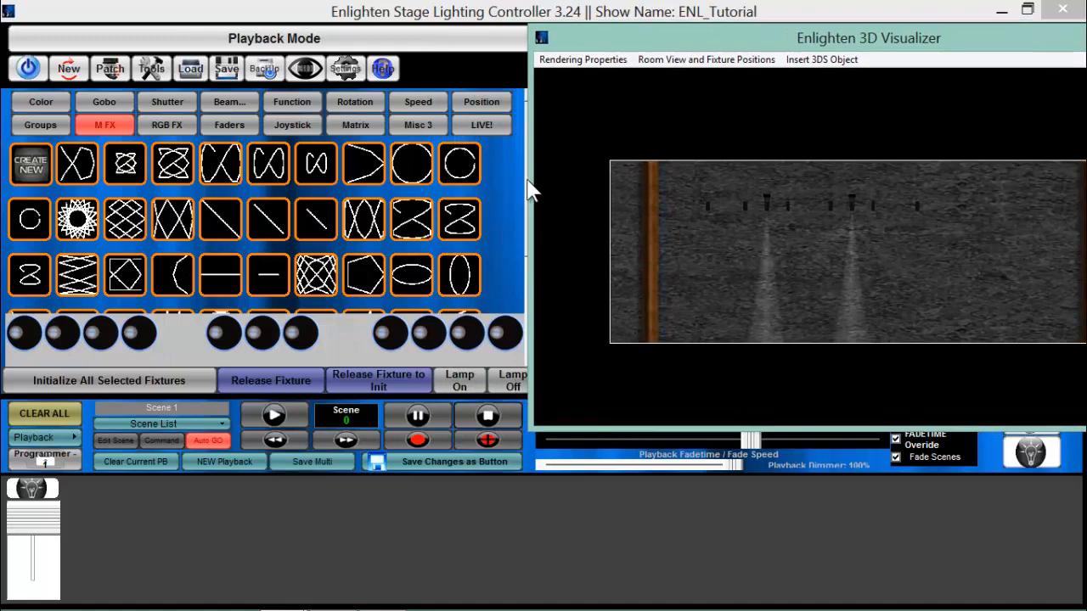
left_click(459, 174)
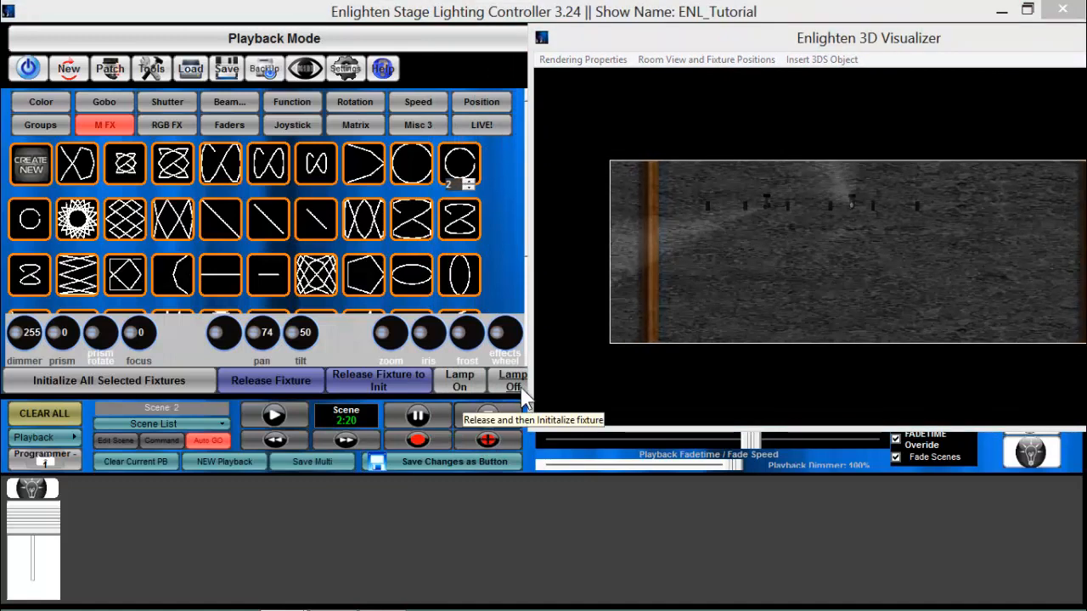
left_click(292, 126)
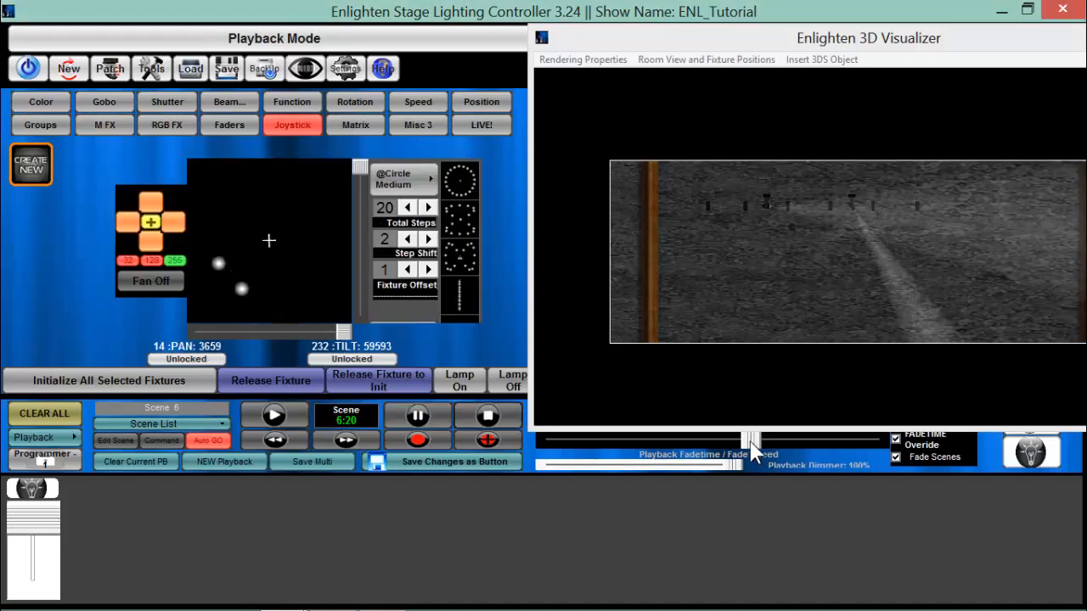
left_click_drag(758, 450, 829, 447)
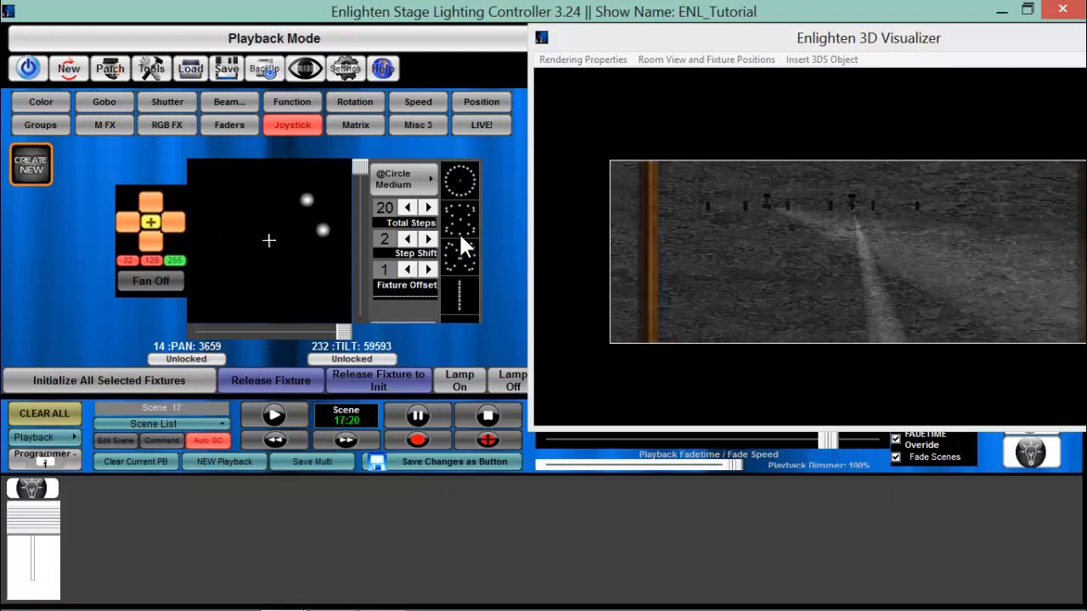
- Raise the circle effect's Step Shift one step at a time to 10
left_click(428, 239)
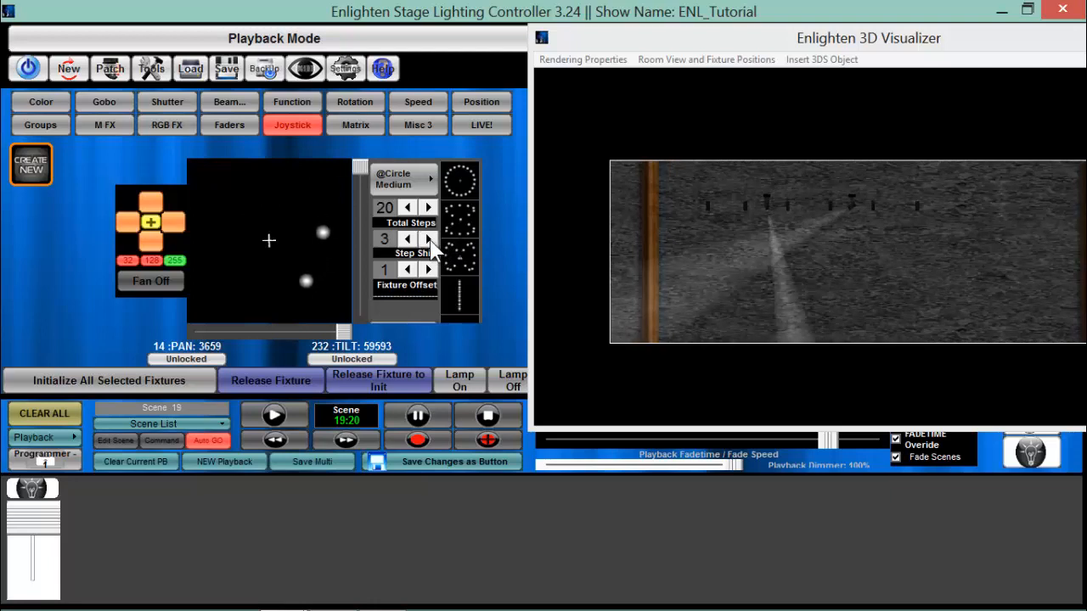
left_click(428, 239)
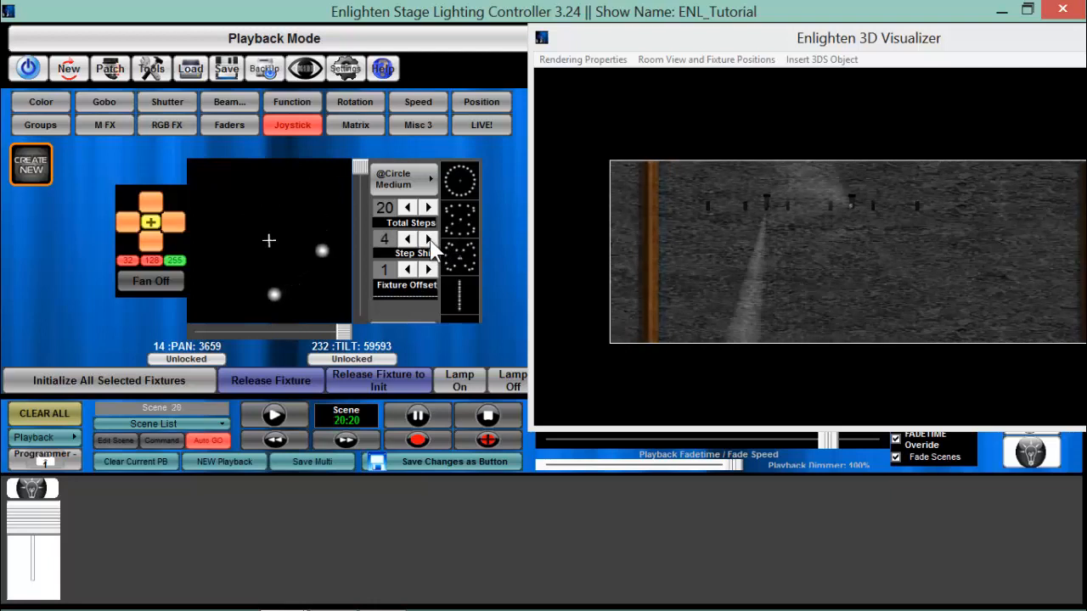
left_click(428, 238)
left_click(428, 239)
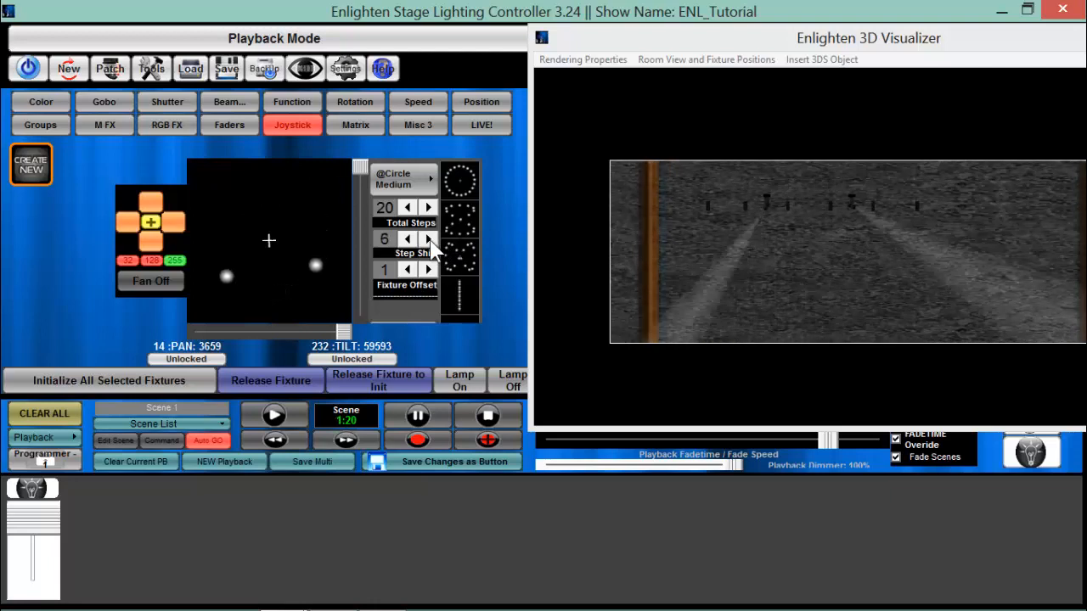
left_click(428, 239)
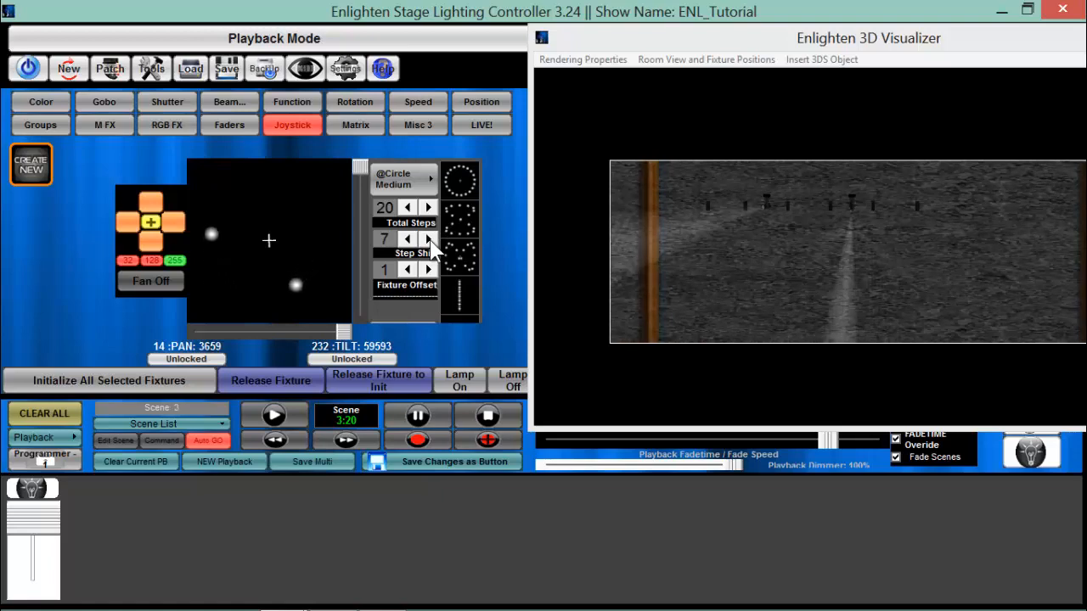
left_click(428, 239)
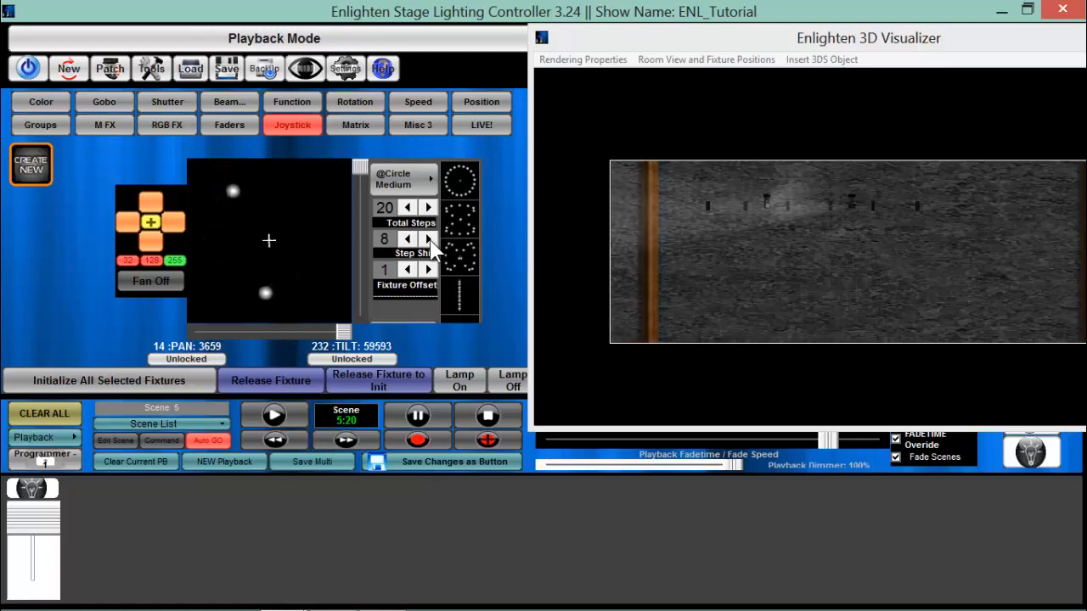
left_click(427, 238)
left_click(428, 238)
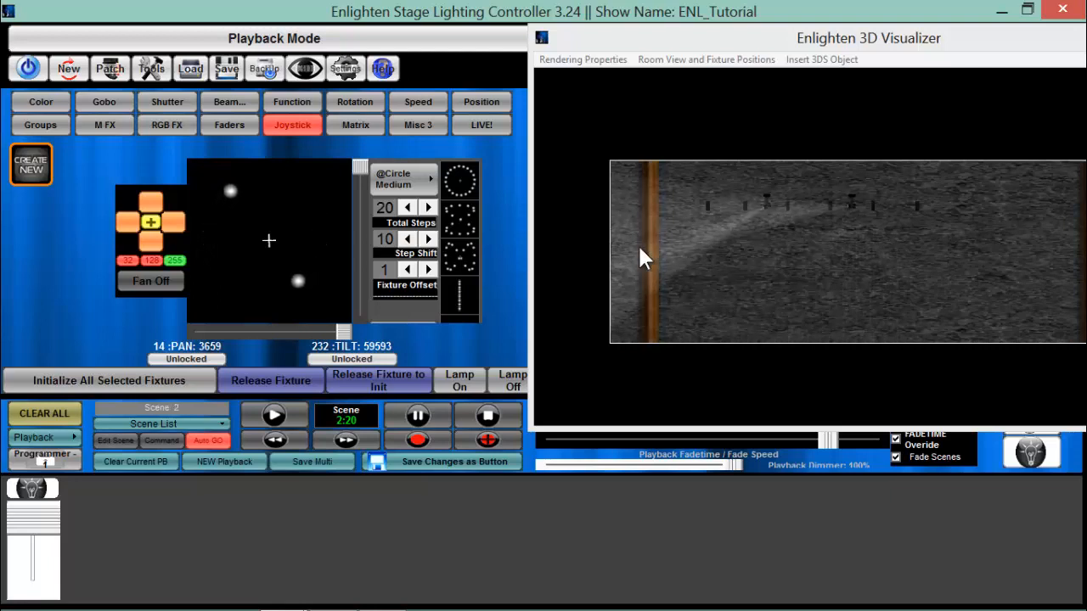
- Lower the circle effect's Step Shift to 0, and return it to 2
left_click(407, 242)
left_click(407, 242)
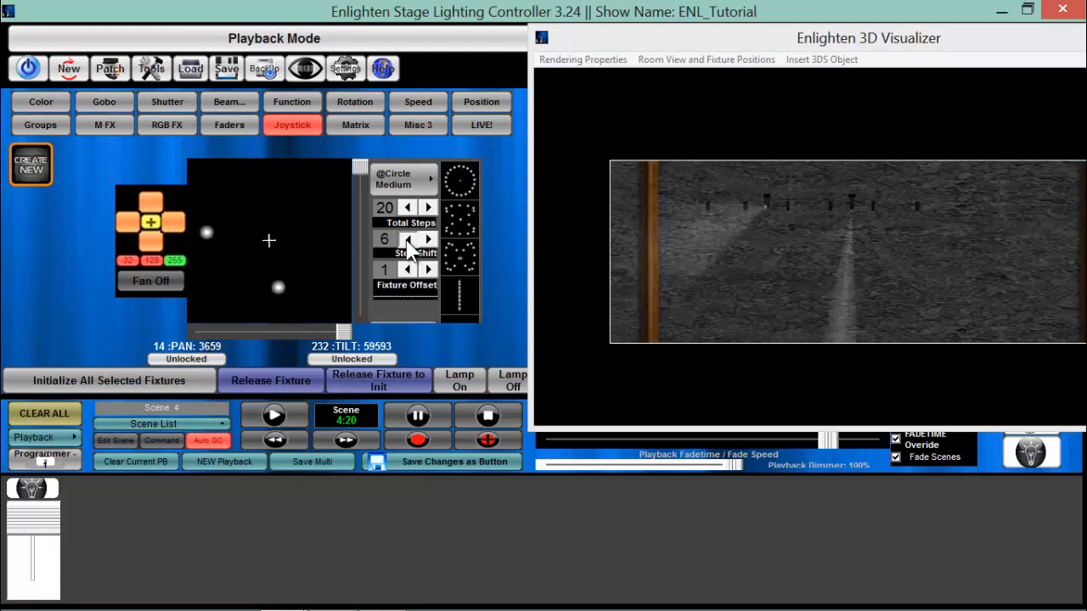
left_click(407, 242)
left_click(408, 242)
left_click(408, 242)
left_click(408, 242)
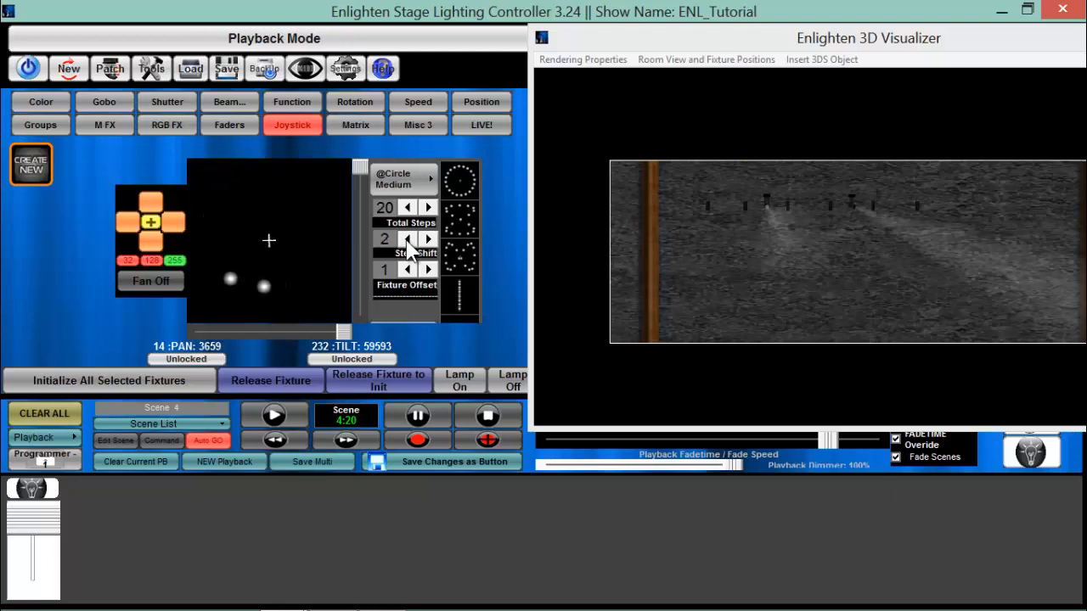
left_click(408, 242)
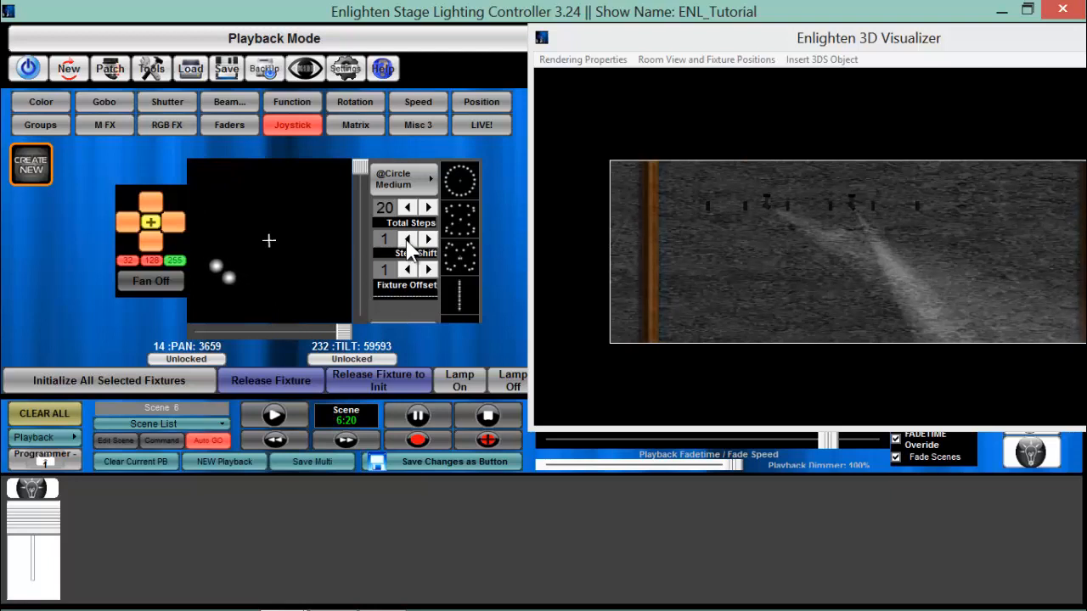
left_click(408, 242)
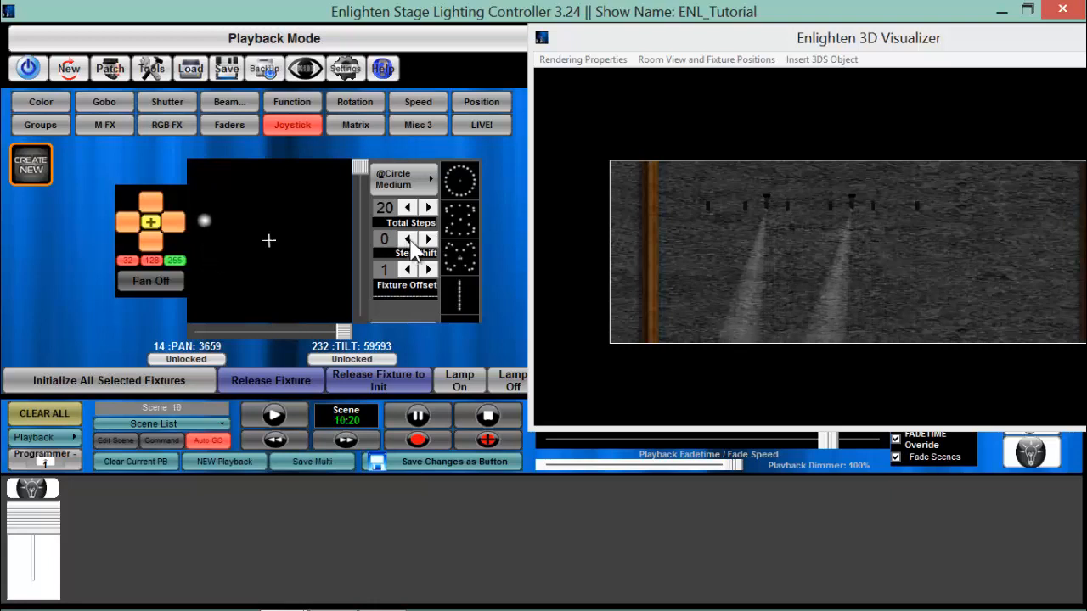
left_click(429, 241)
left_click(431, 241)
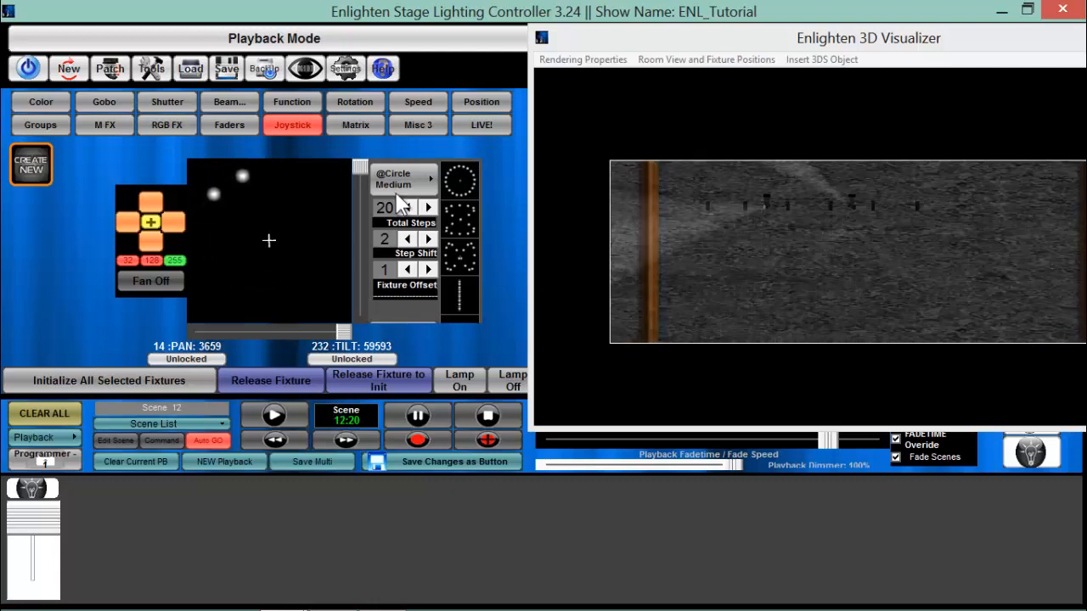
- Shrink the circle movement's height and width to a small circle on the joystick grid
left_click_drag(363, 163, 357, 244)
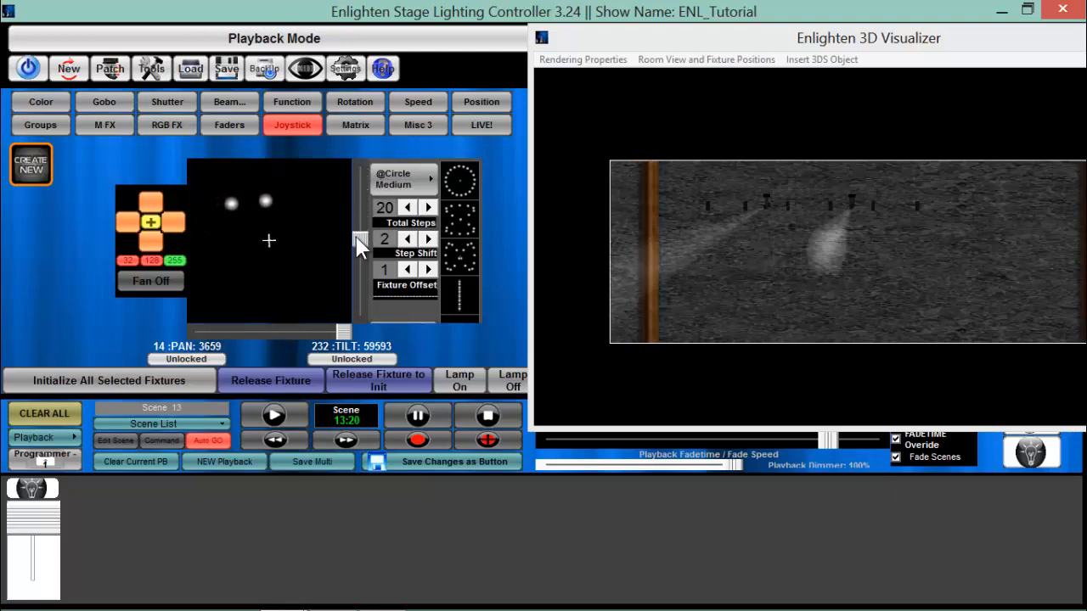
left_click_drag(338, 336, 282, 335)
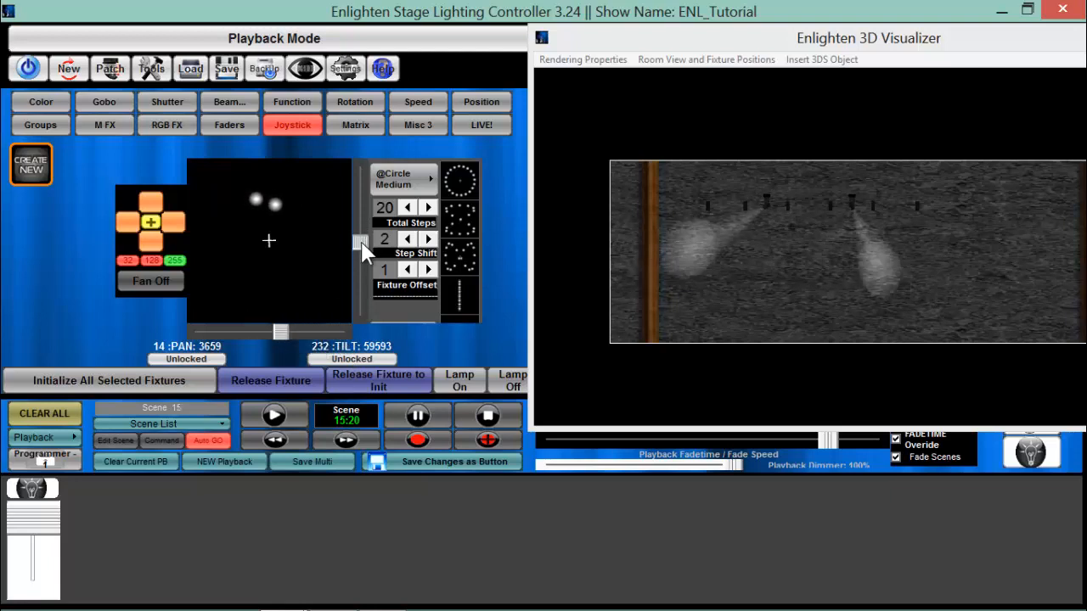
left_click_drag(368, 242, 364, 271)
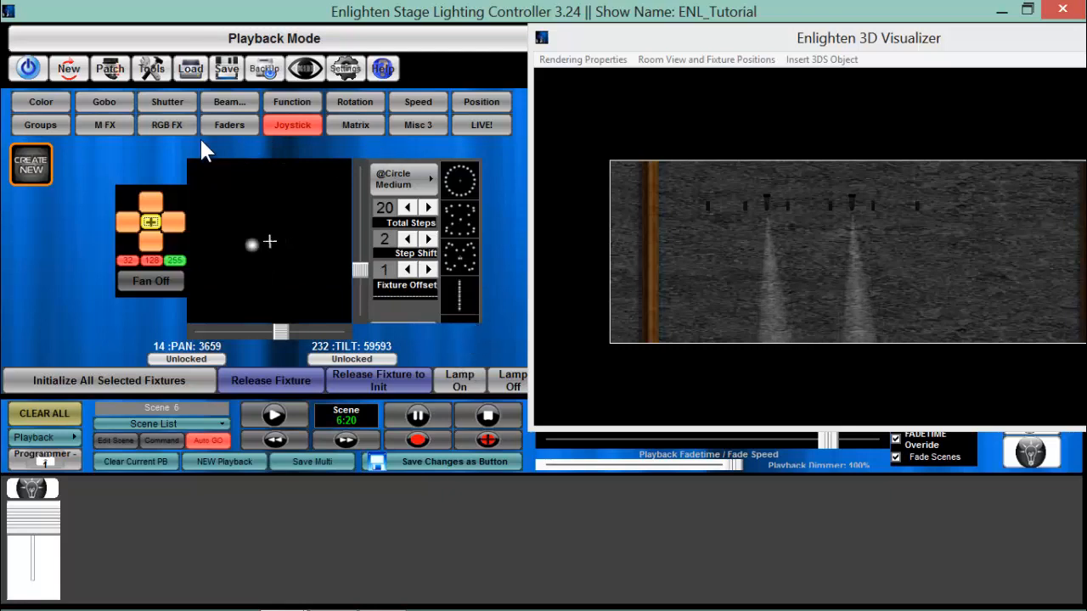
- Colour the two moving fixtures light blue and apply the medium-size upright figure-8 movement effect
left_click(42, 104)
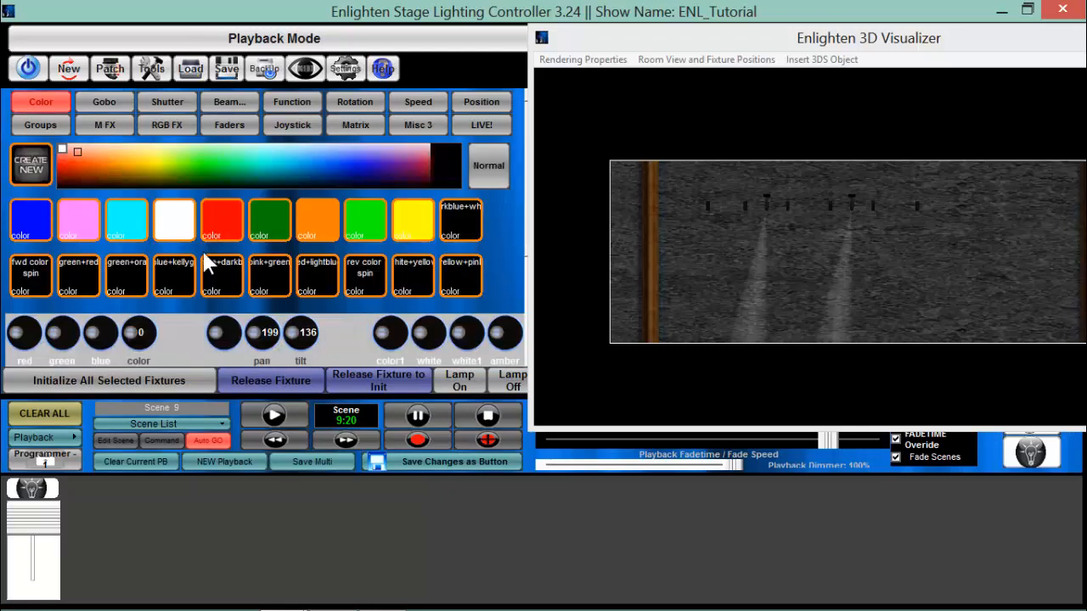
left_click(125, 227)
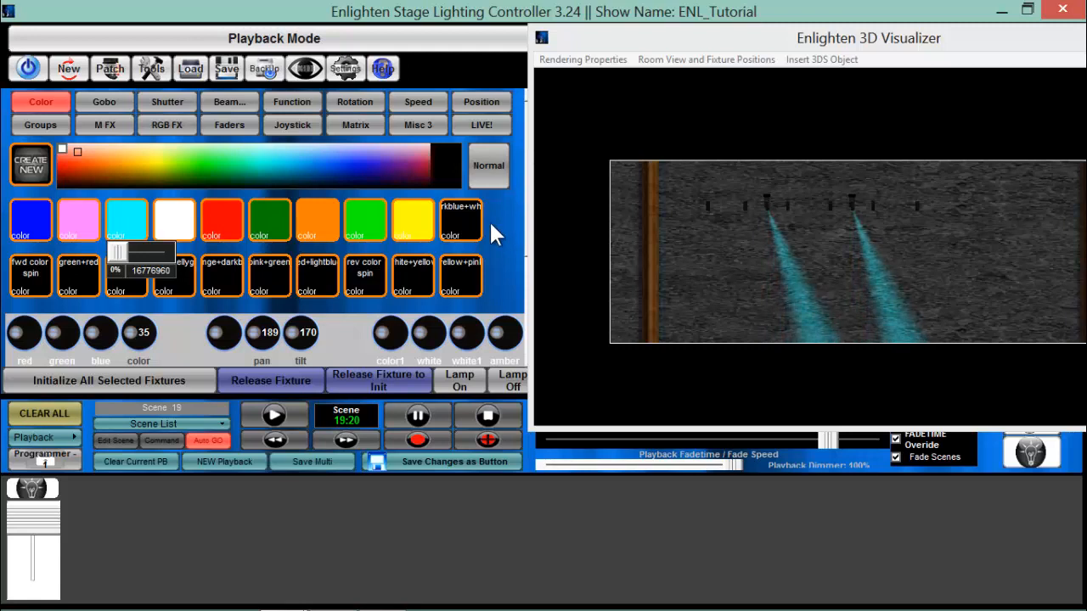
left_click(290, 127)
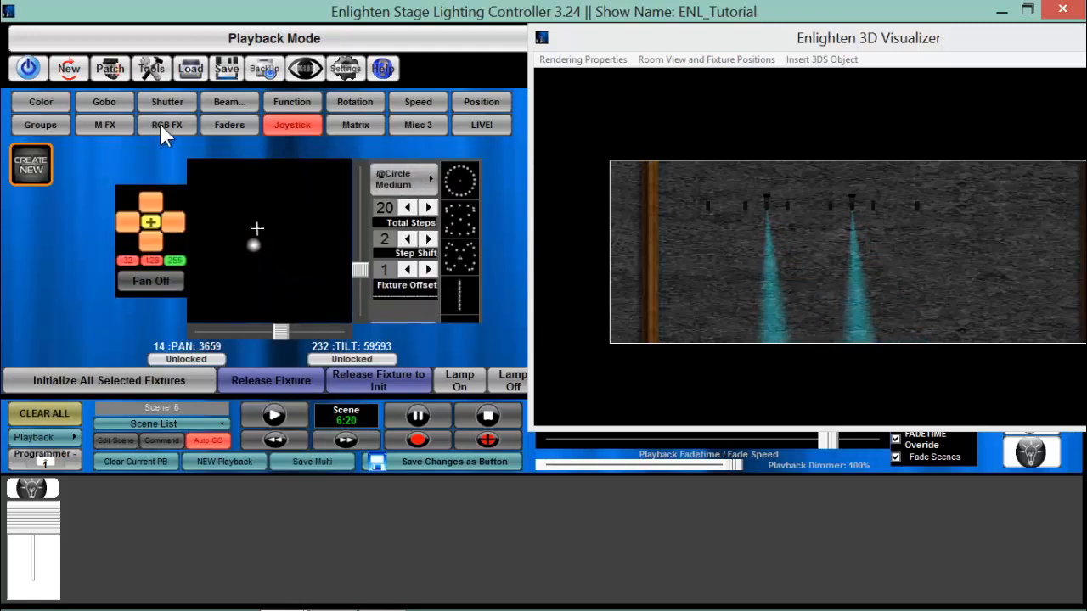
left_click(109, 124)
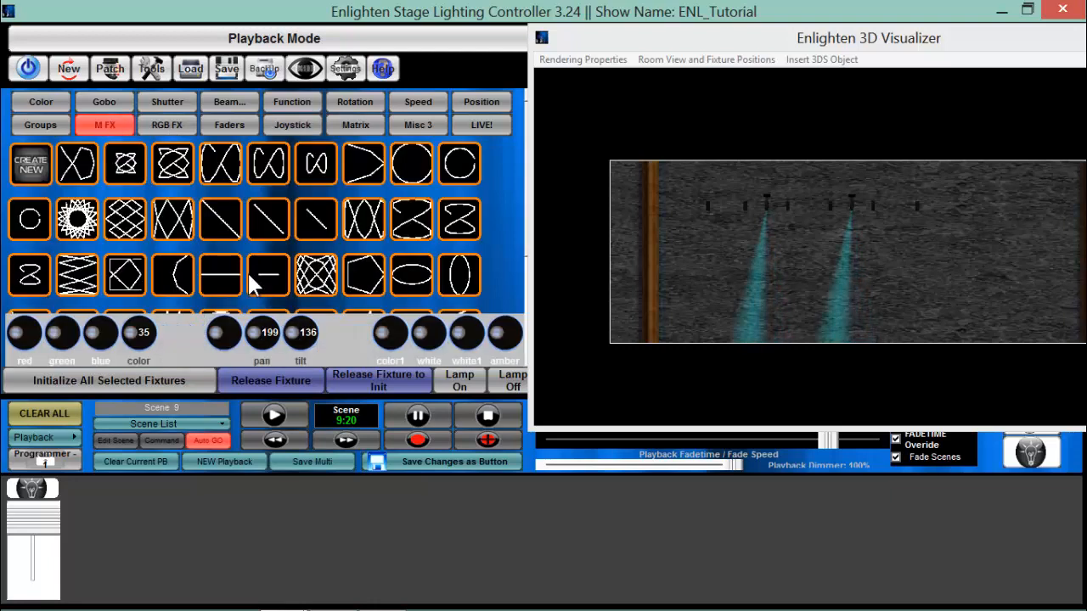
left_click(270, 166)
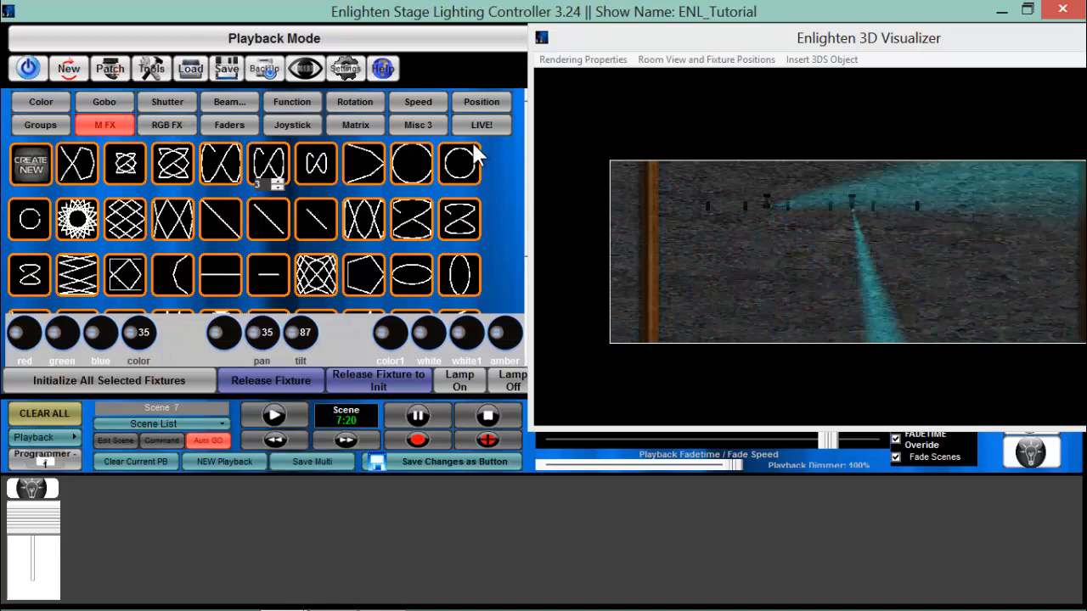
- Save the sequence as a button named "blue figure 8", keeping the default options and Auto Start
left_click(460, 464)
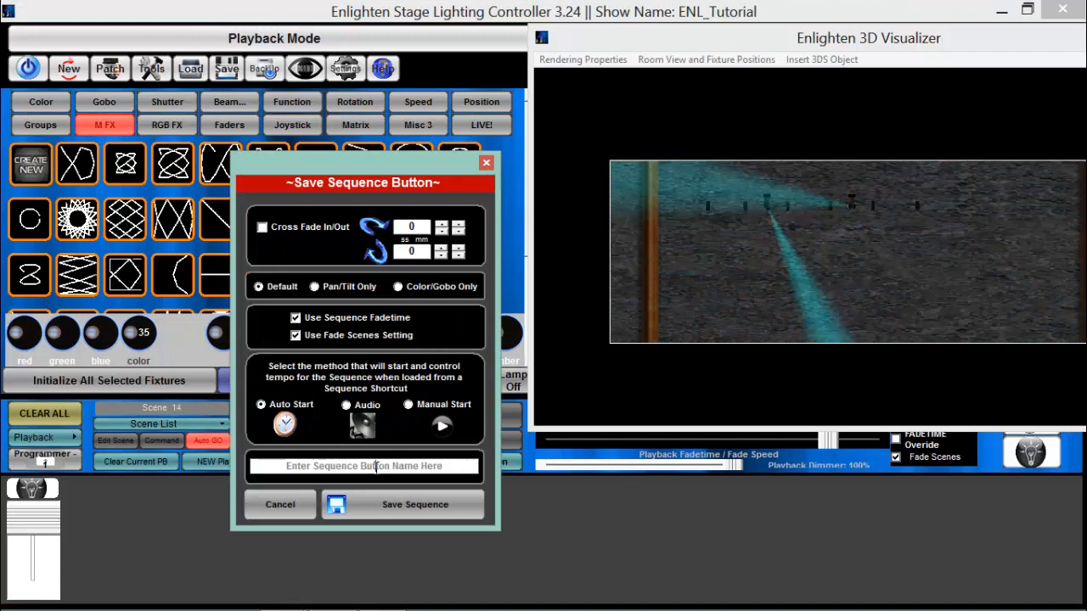
left_click(377, 469)
type("blue")
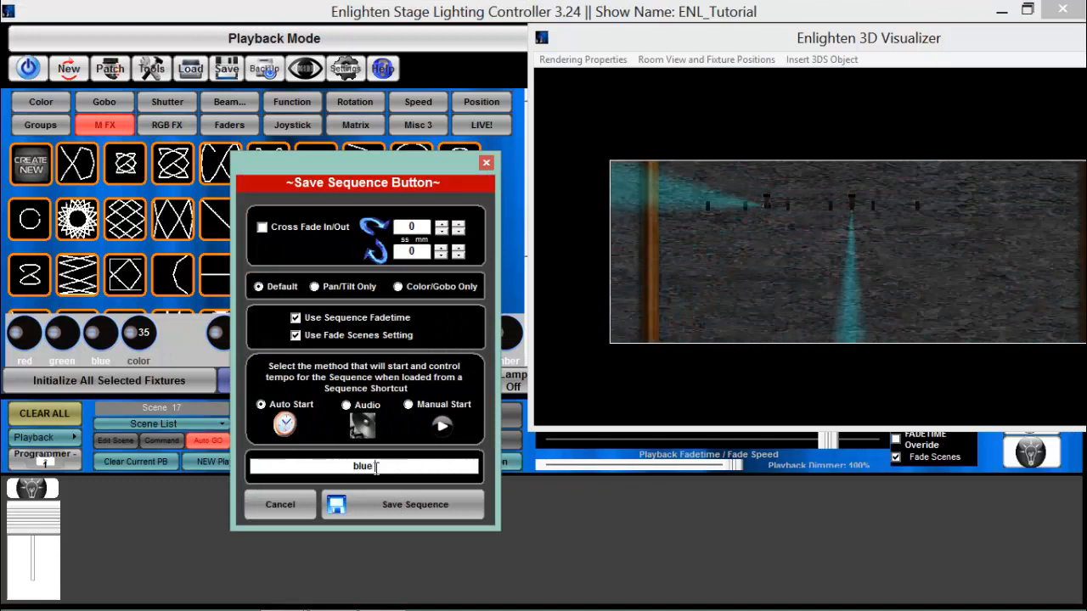
type(" cigure ")
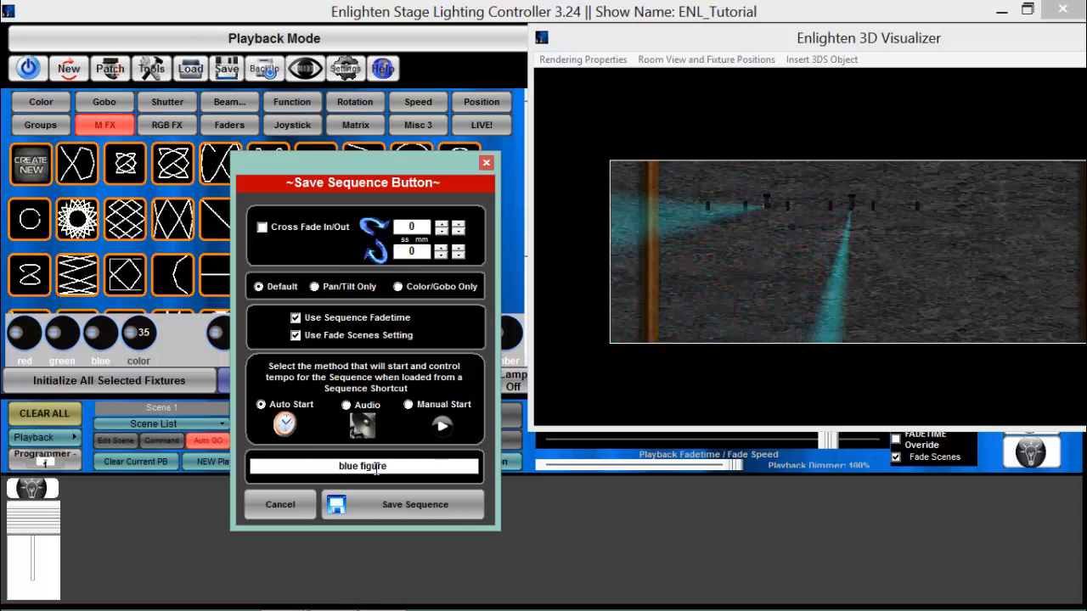
type("/")
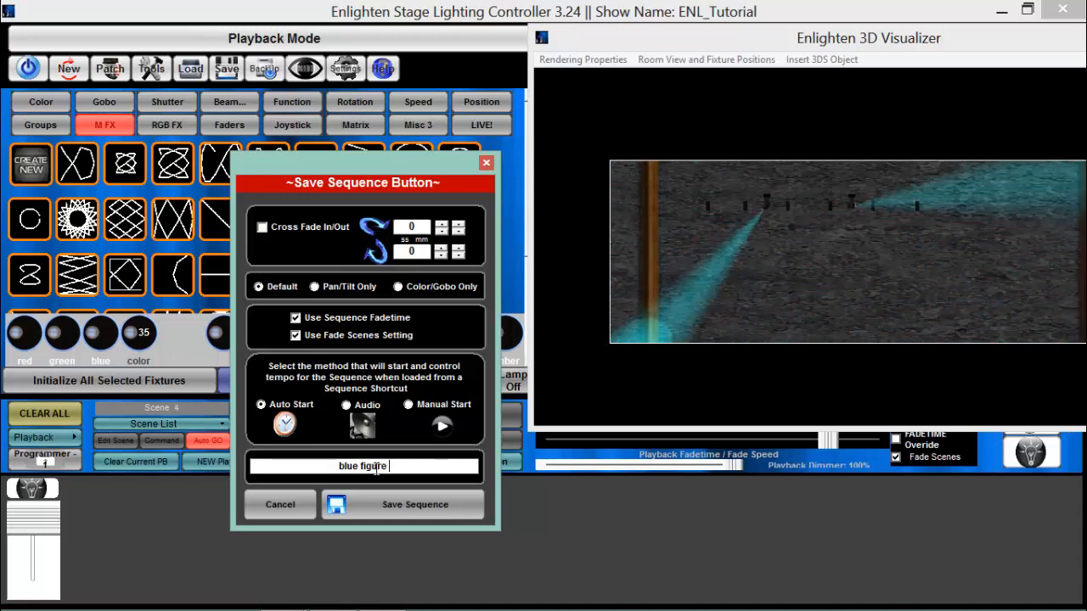
key("BackSpace")
type("8")
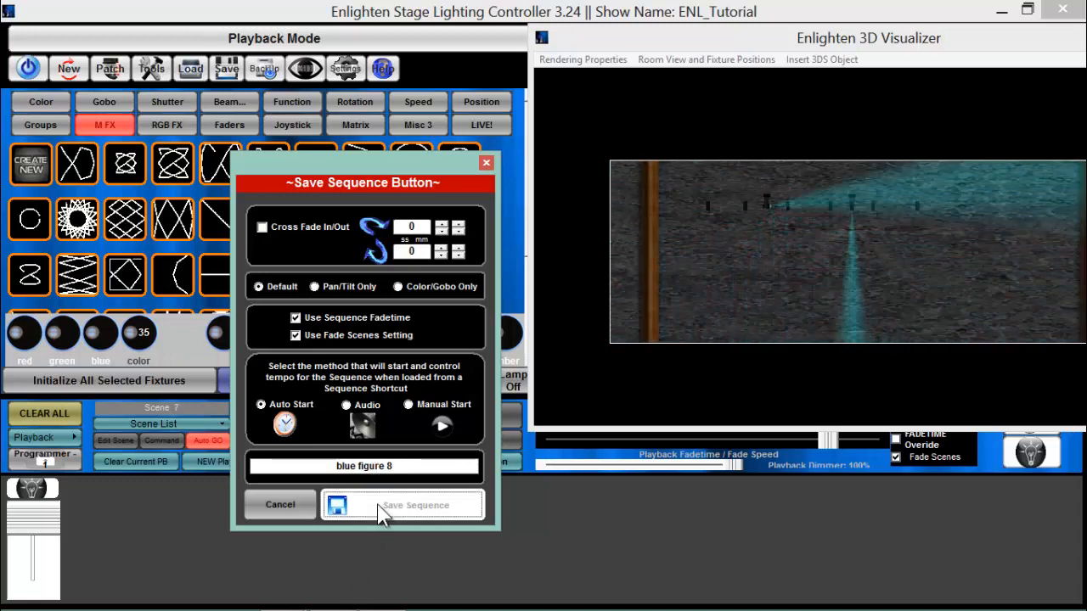
left_click(376, 502)
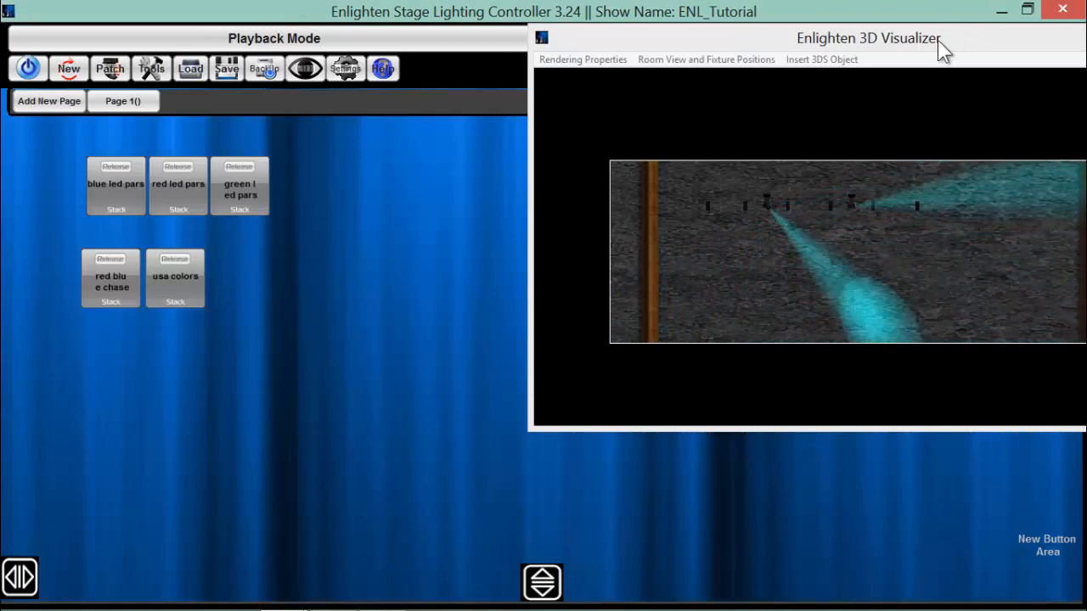
- Close the 3D Visualizer and place the blue figure 8 button on Page 1, beyond the green led pars button
left_click_drag(919, 44, 686, 115)
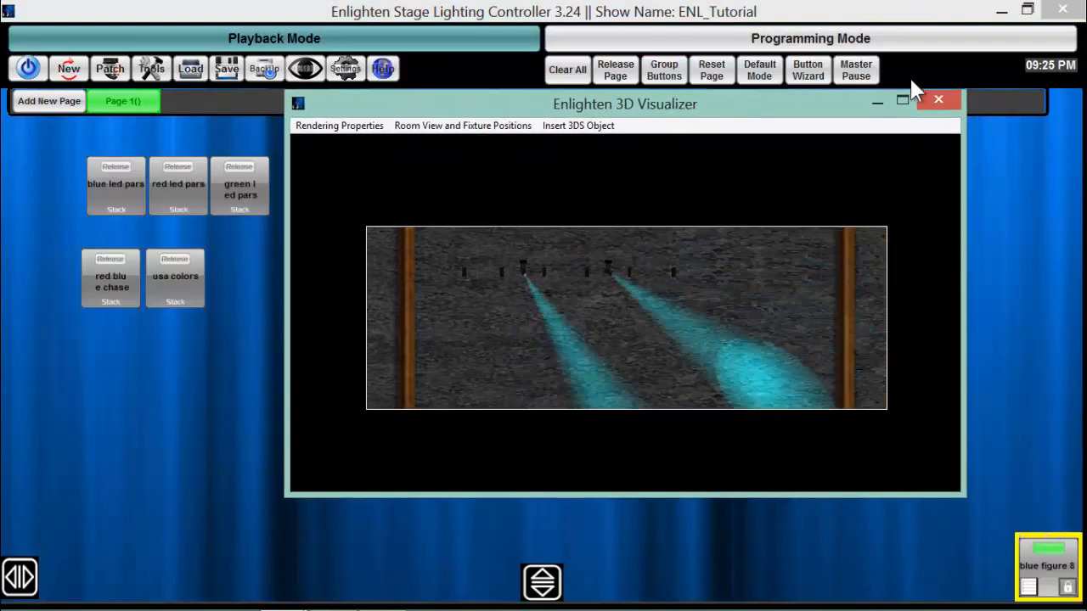
left_click(933, 98)
left_click_drag(1051, 571, 389, 157)
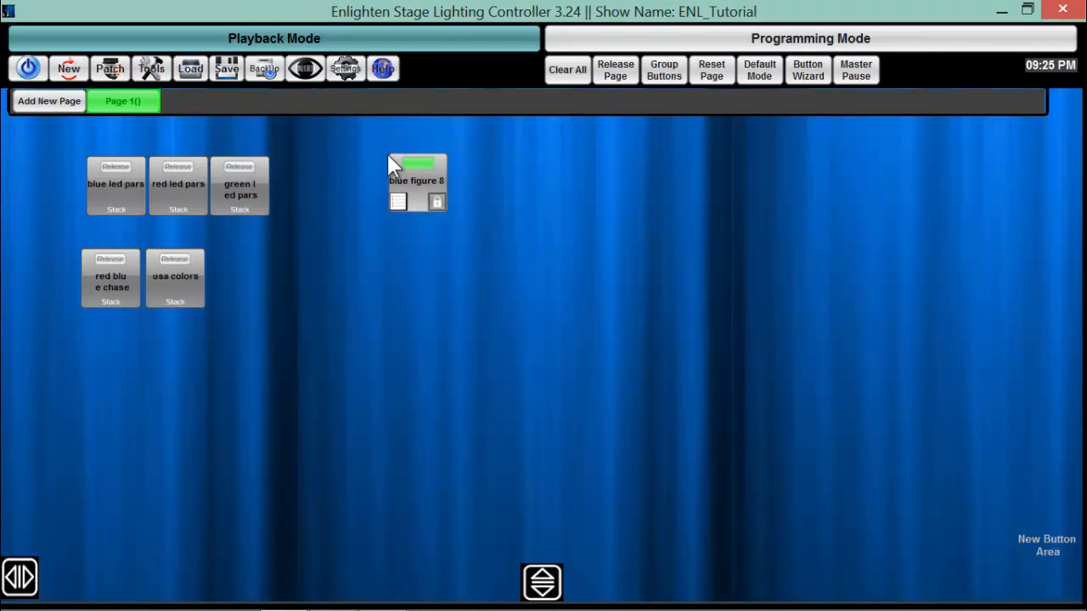